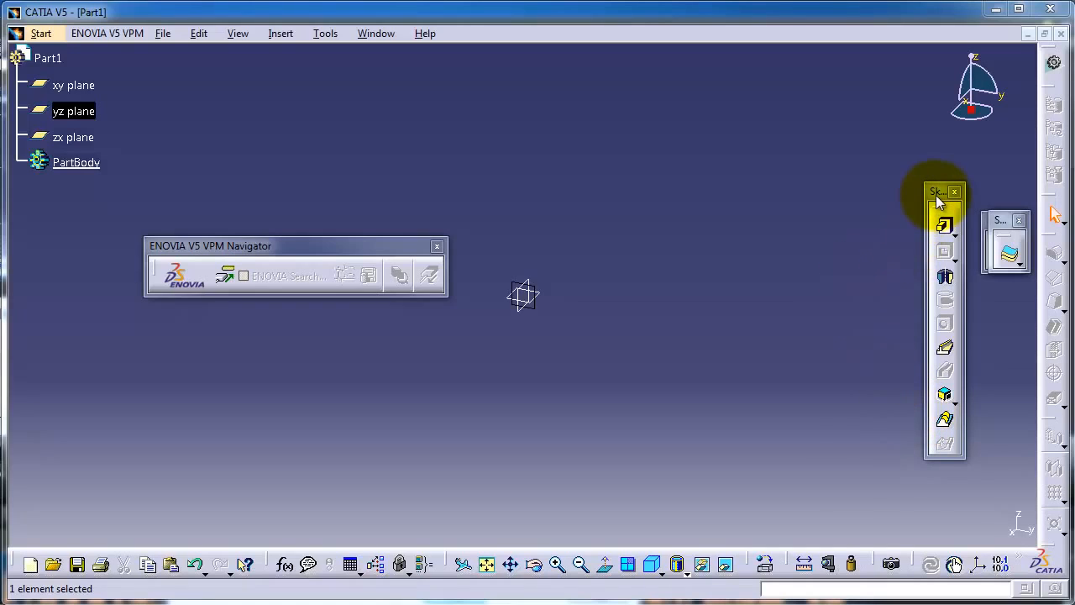
{"action": "mouse_move", "coordinate": [936, 195]}
{"action": "left_mouse_down"}
{"action": "mouse_move", "coordinate": [944, 207]}
{"action": "mouse_move", "coordinate": [993, 183]}
{"action": "mouse_move", "coordinate": [994, 172]}
{"action": "left_mouse_up"}
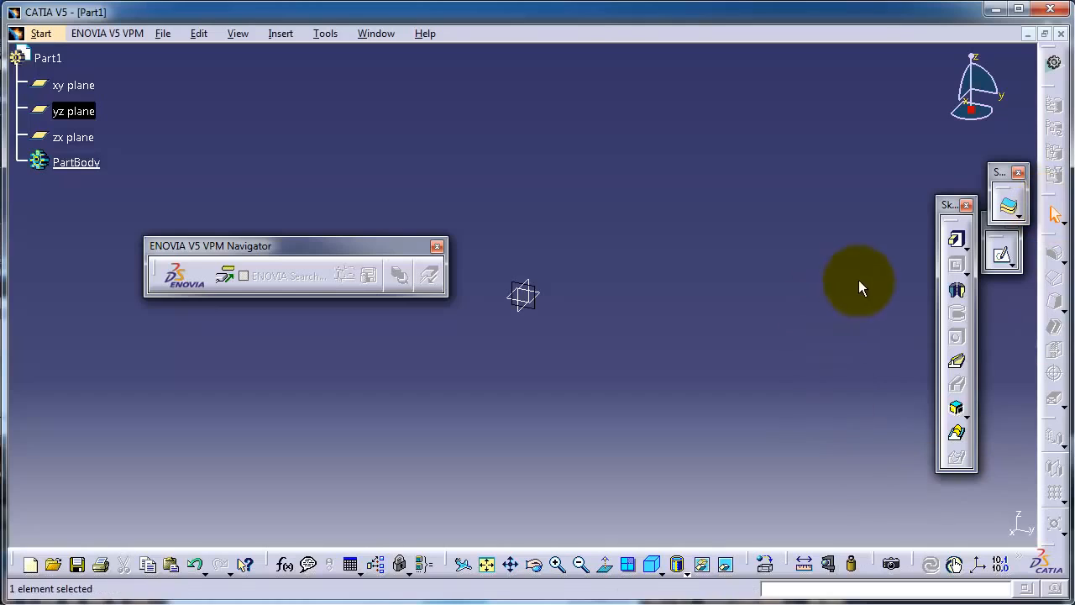
{"action": "right_click", "coordinate": [1041, 542]}
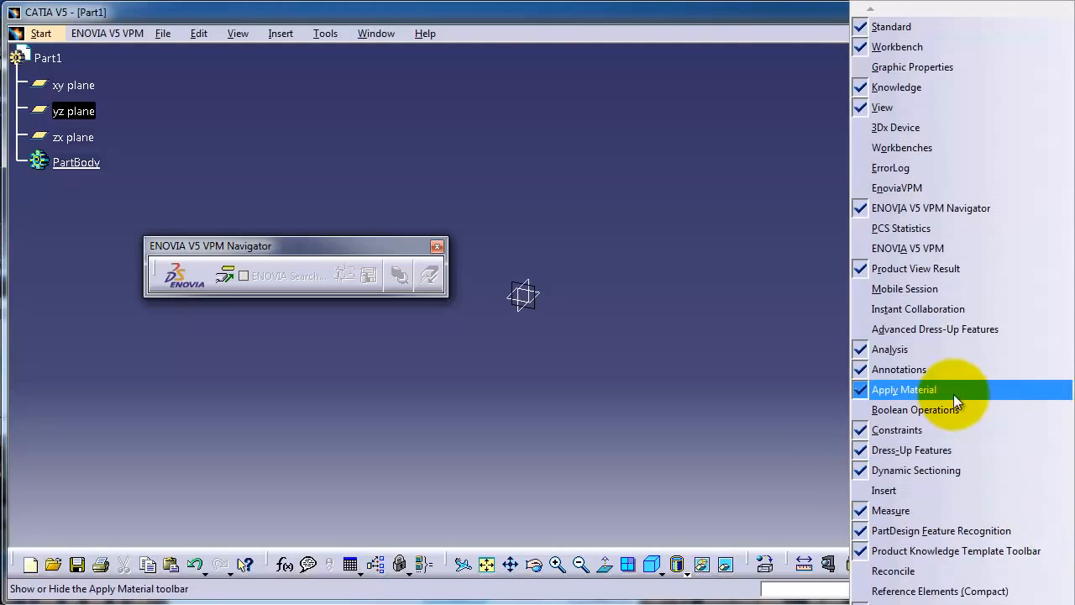
{"action": "mouse_move", "coordinate": [941, 603]}
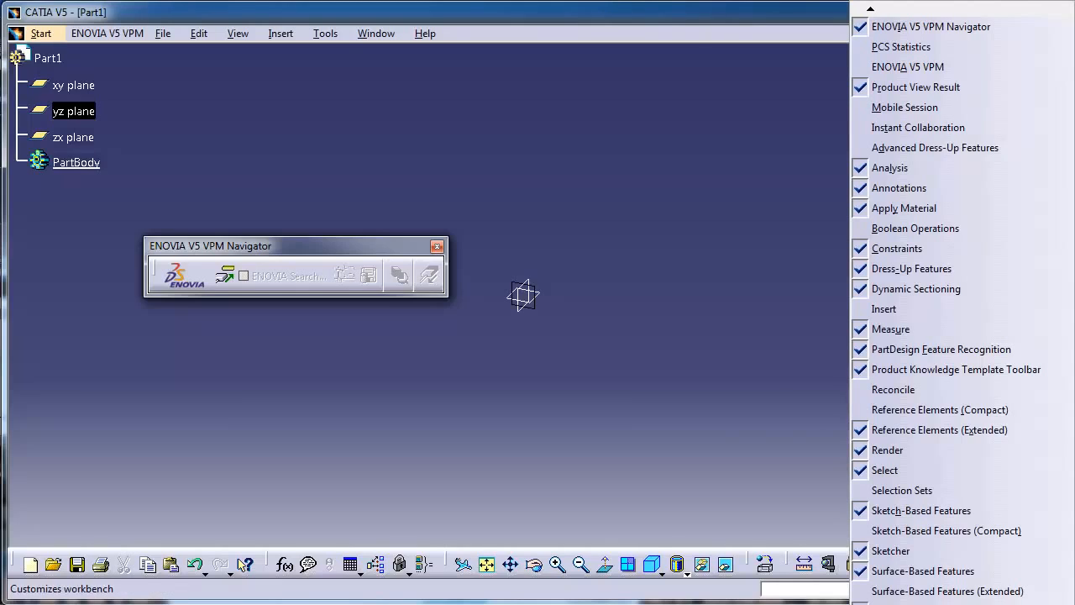
{"action": "left_click", "coordinate": [557, 15]}
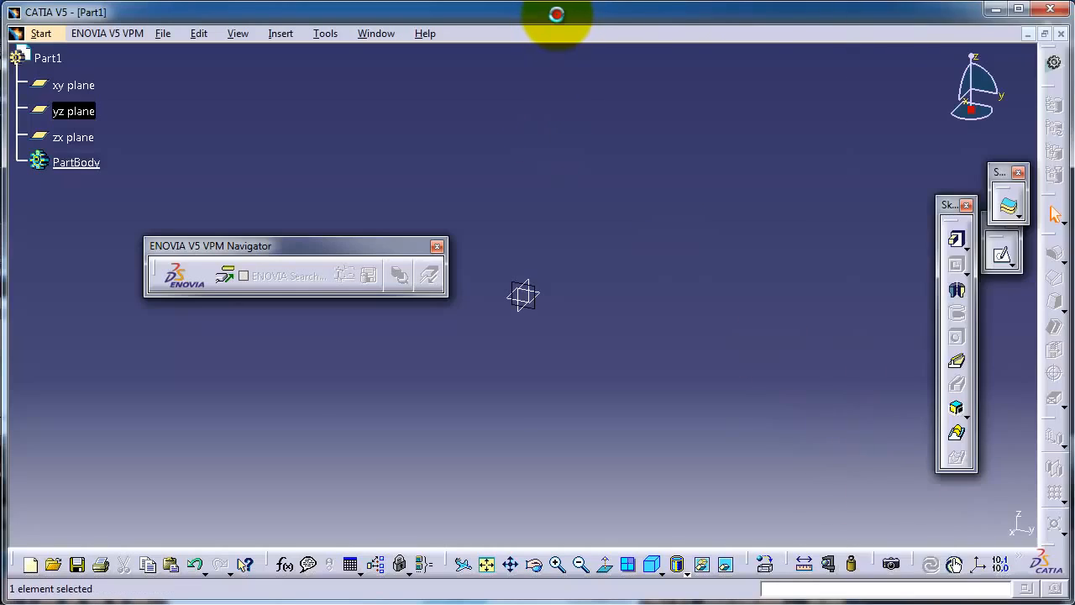
Restore the default contents and positions of all toolbars through the Customize dialog
{"action": "left_click", "coordinate": [325, 34]}
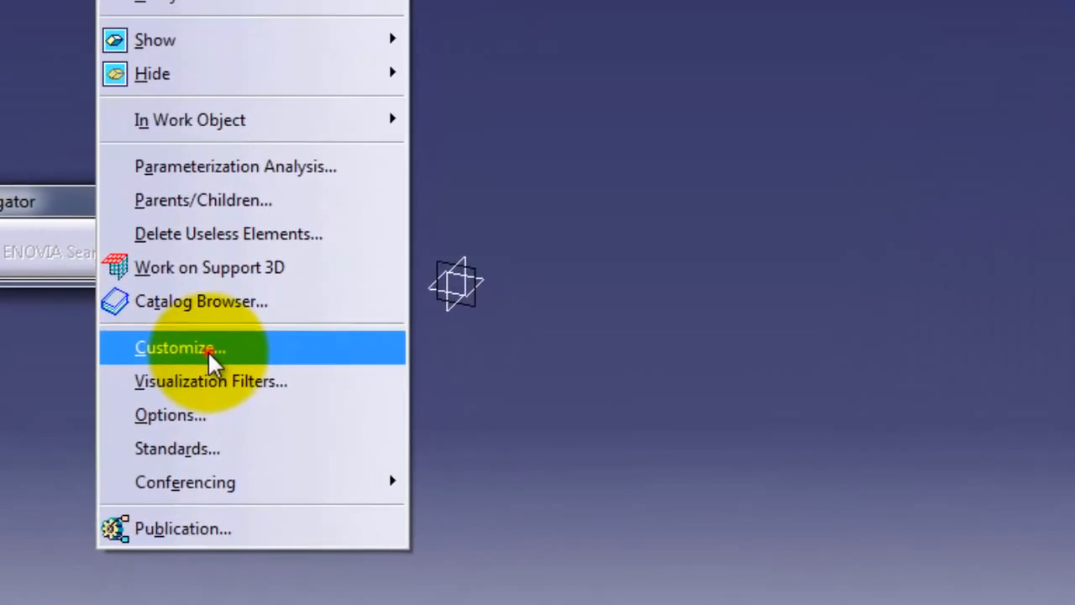
{"action": "left_click", "coordinate": [208, 350]}
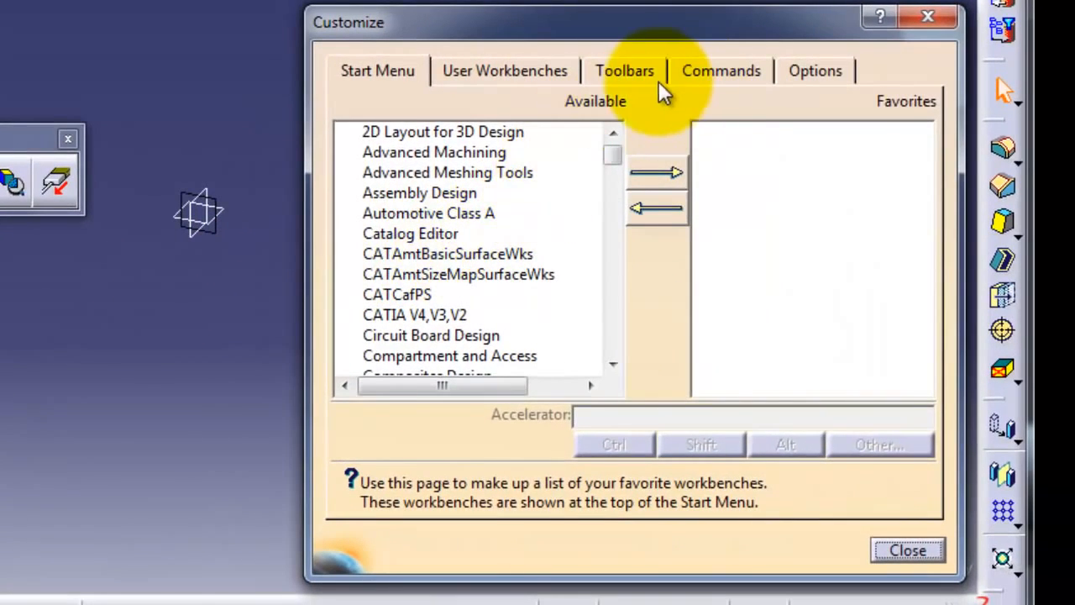
{"action": "left_click", "coordinate": [626, 80]}
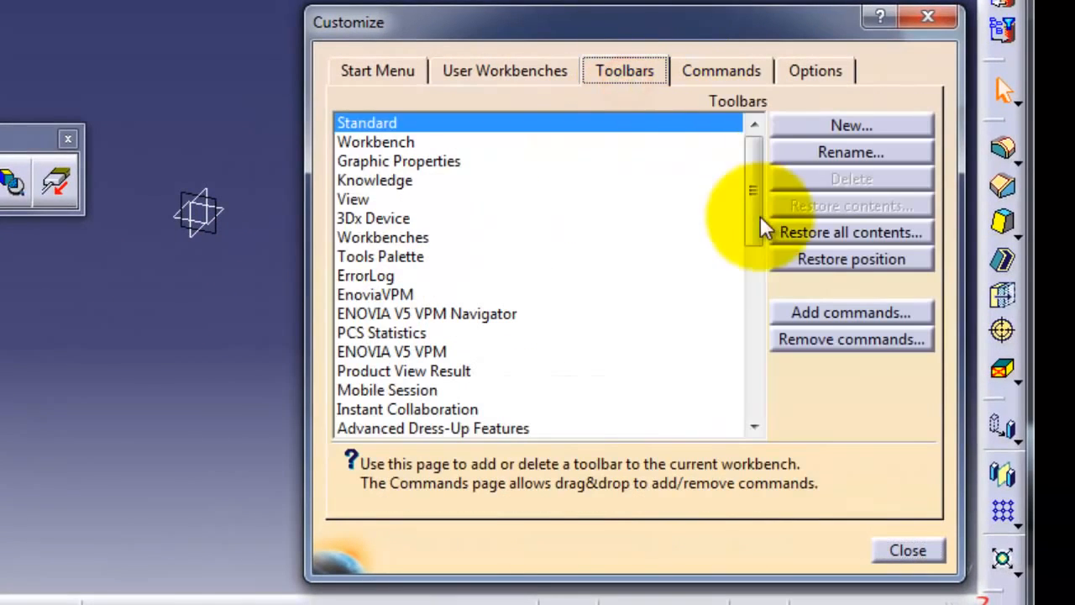
{"action": "left_click", "coordinate": [805, 232]}
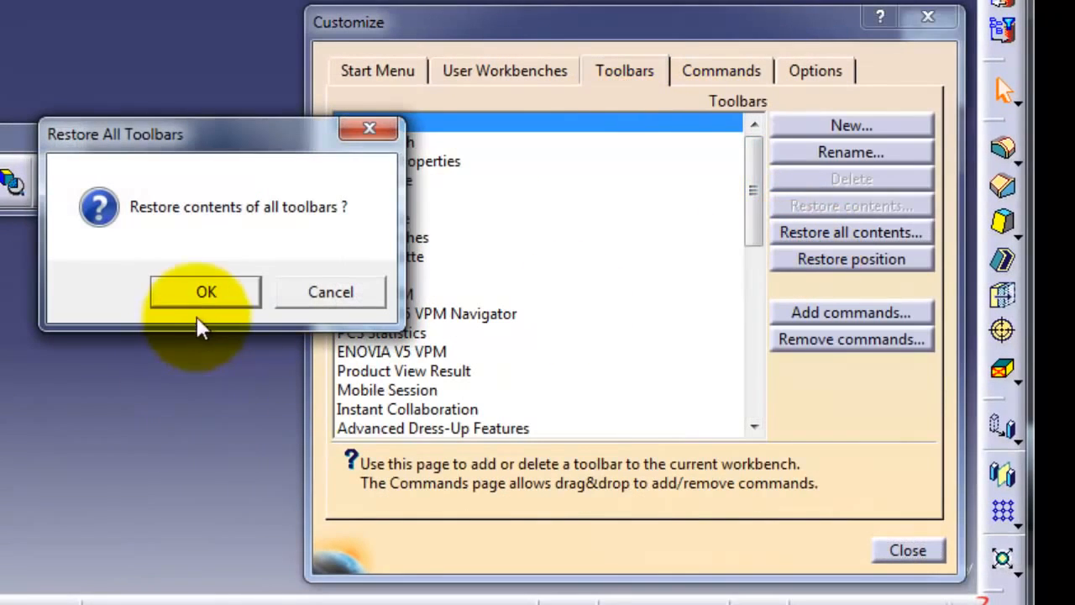
{"action": "left_click", "coordinate": [206, 287]}
{"action": "left_click", "coordinate": [847, 264]}
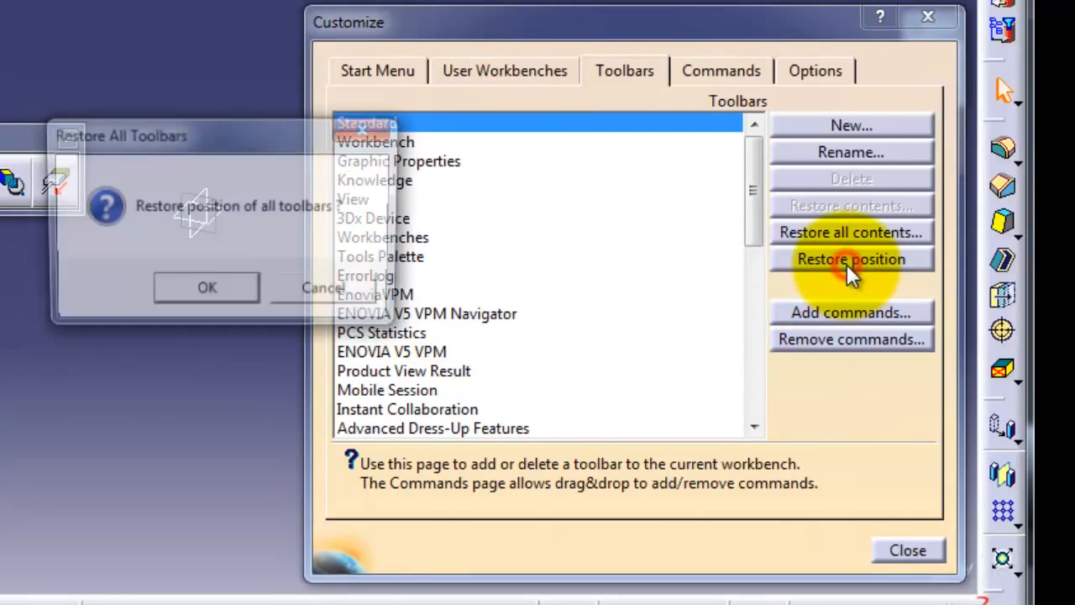
{"action": "left_click", "coordinate": [204, 292]}
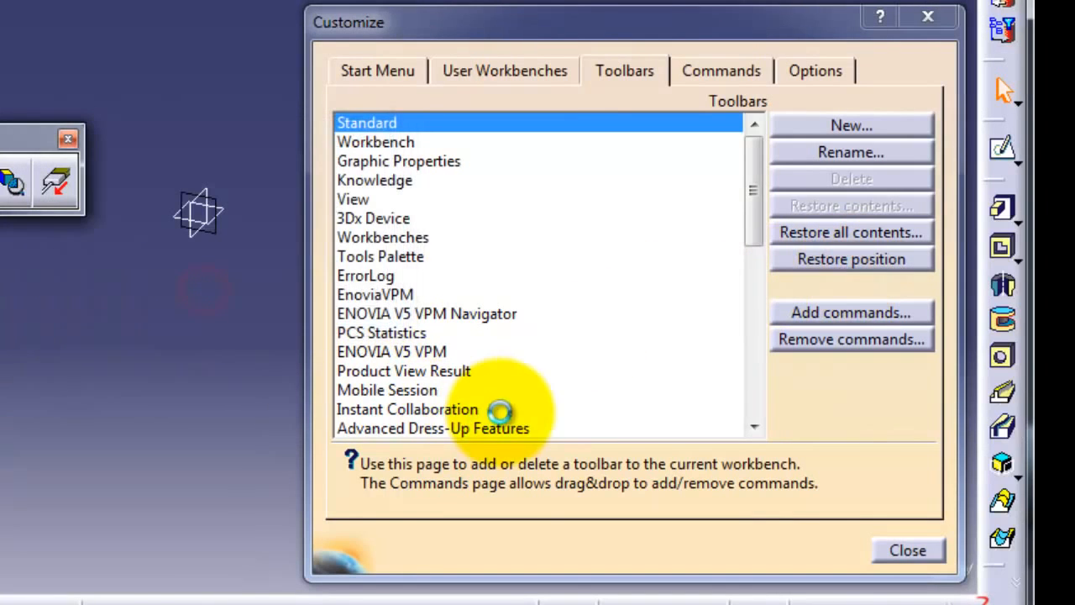
{"action": "left_click", "coordinate": [910, 550]}
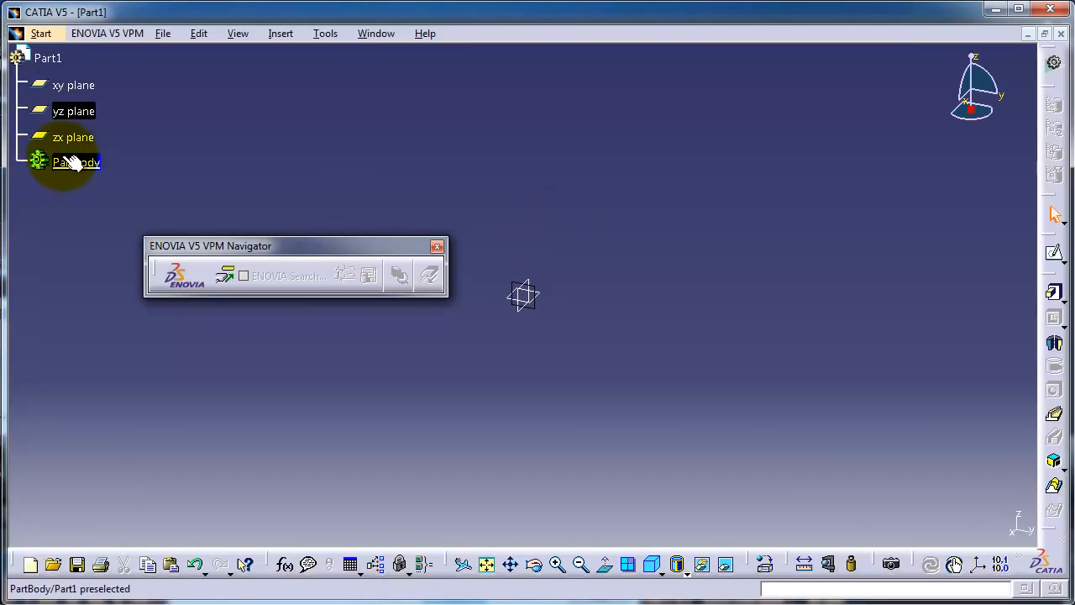
Start a sketch on the xy plane and draw a rectangle with its lower-left corner at the origin
{"action": "left_click", "coordinate": [64, 85]}
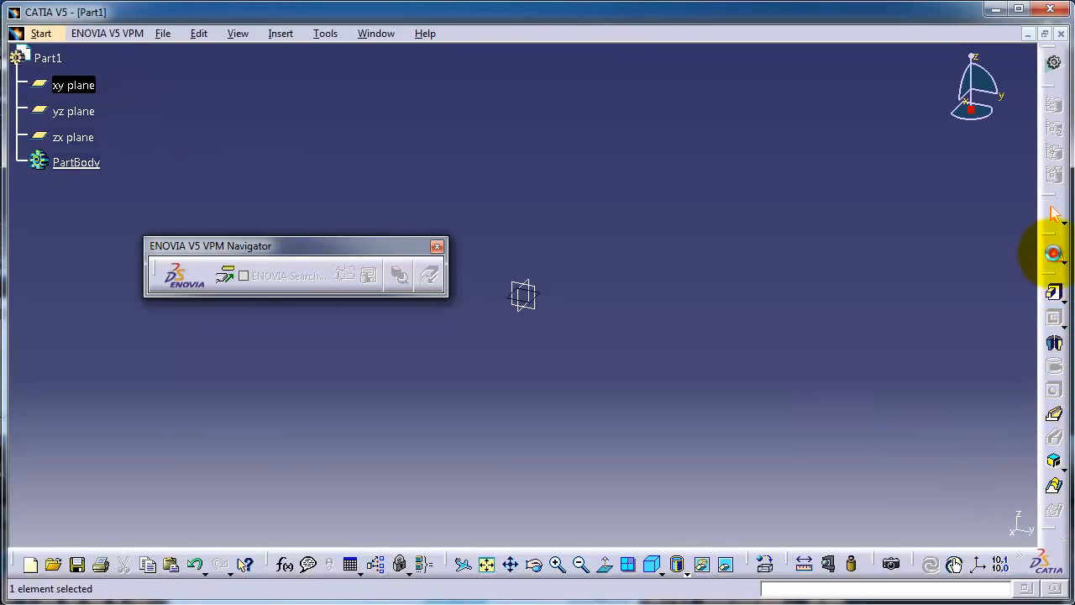
{"action": "left_click", "coordinate": [1055, 253]}
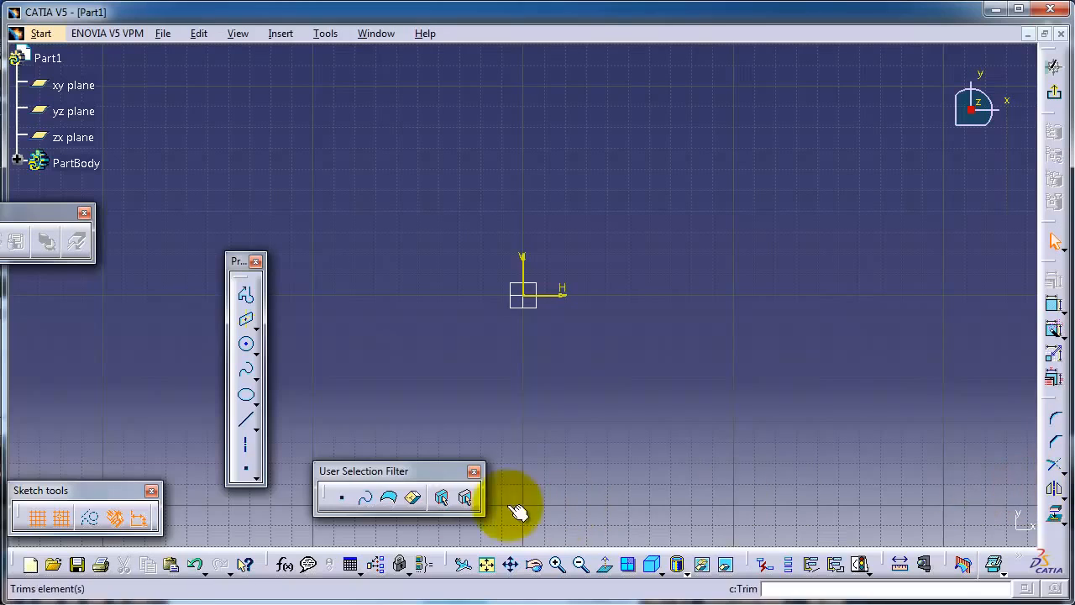
{"action": "left_click", "coordinate": [255, 328]}
{"action": "left_click", "coordinate": [275, 337]}
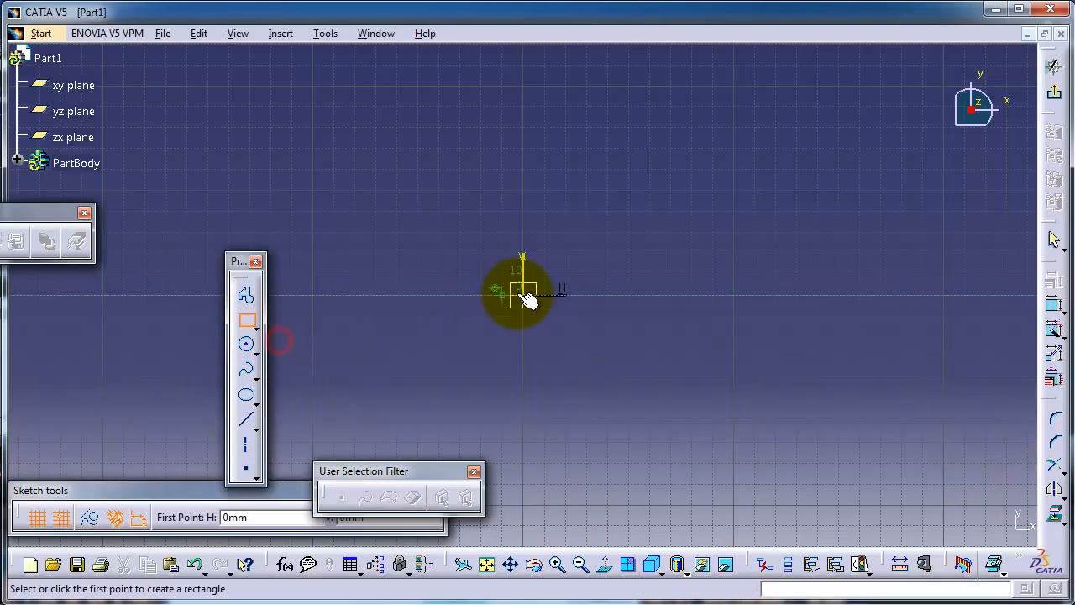
{"action": "left_click", "coordinate": [522, 295]}
{"action": "left_click", "coordinate": [755, 142]}
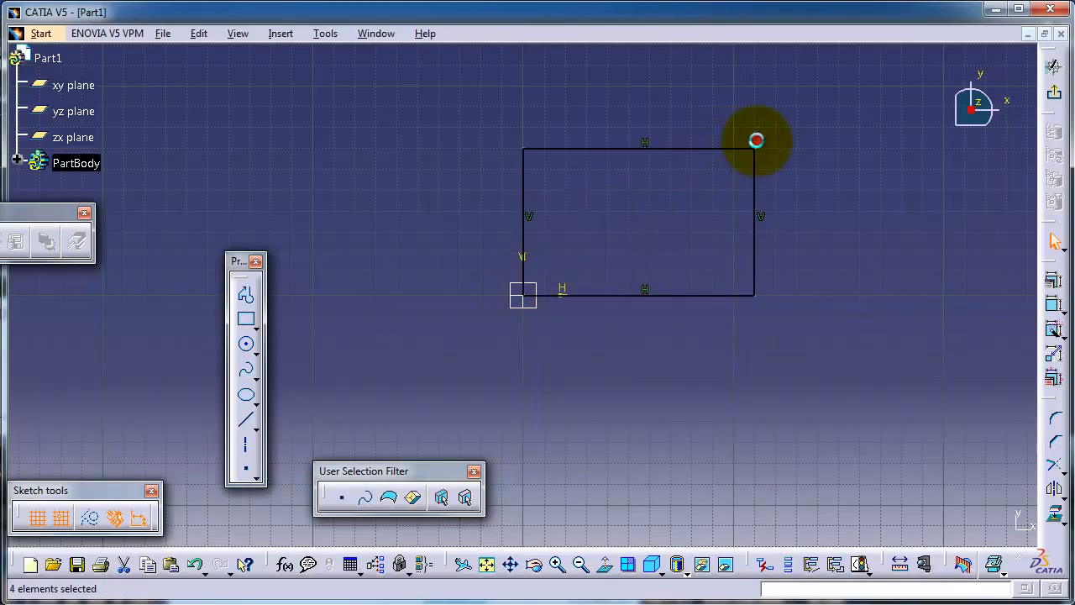
Draw a circle of about 42 mm radius to the upper left of the rectangle, centred about 80 mm left of the origin
{"action": "left_click", "coordinate": [246, 344]}
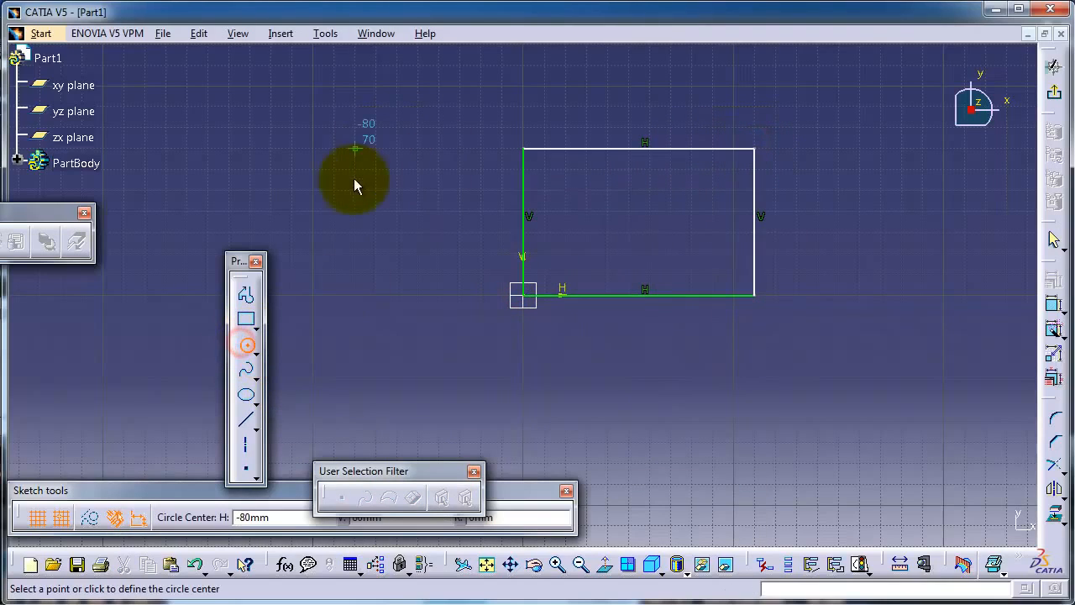
{"action": "left_click", "coordinate": [362, 134]}
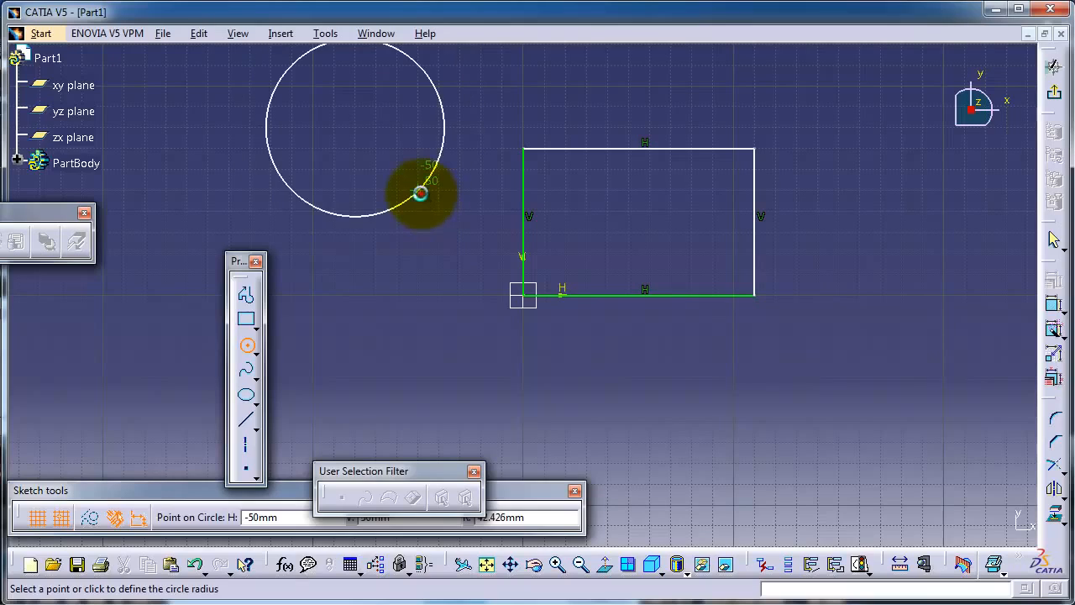
{"action": "left_click", "coordinate": [420, 194]}
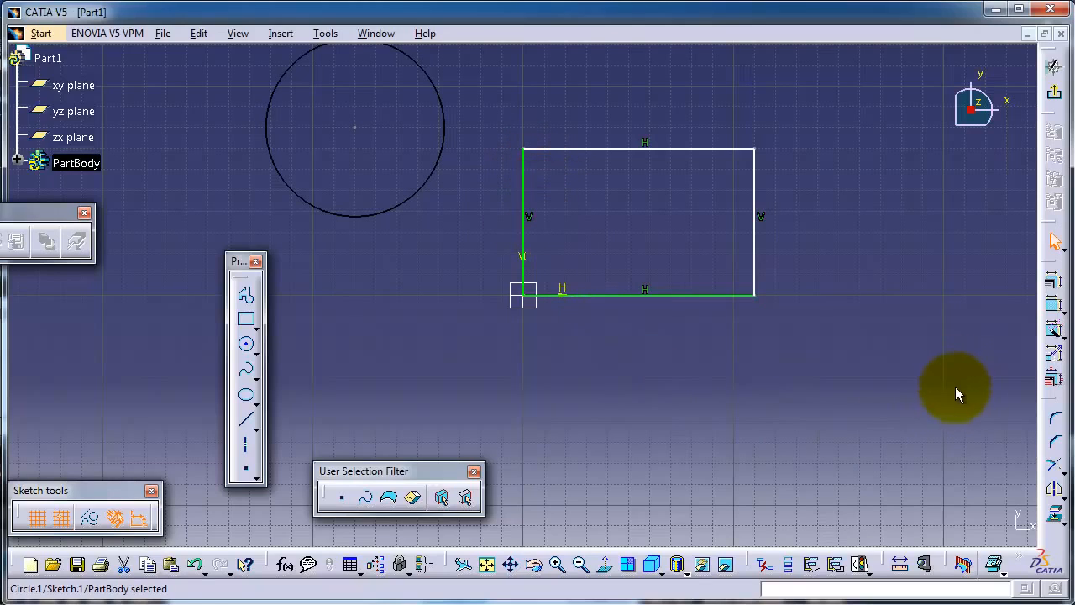
Apply a contact constraint between the circle and the rectangle's left edge, and move the circle's centre down beside the rectangle
{"action": "left_click", "coordinate": [1062, 334]}
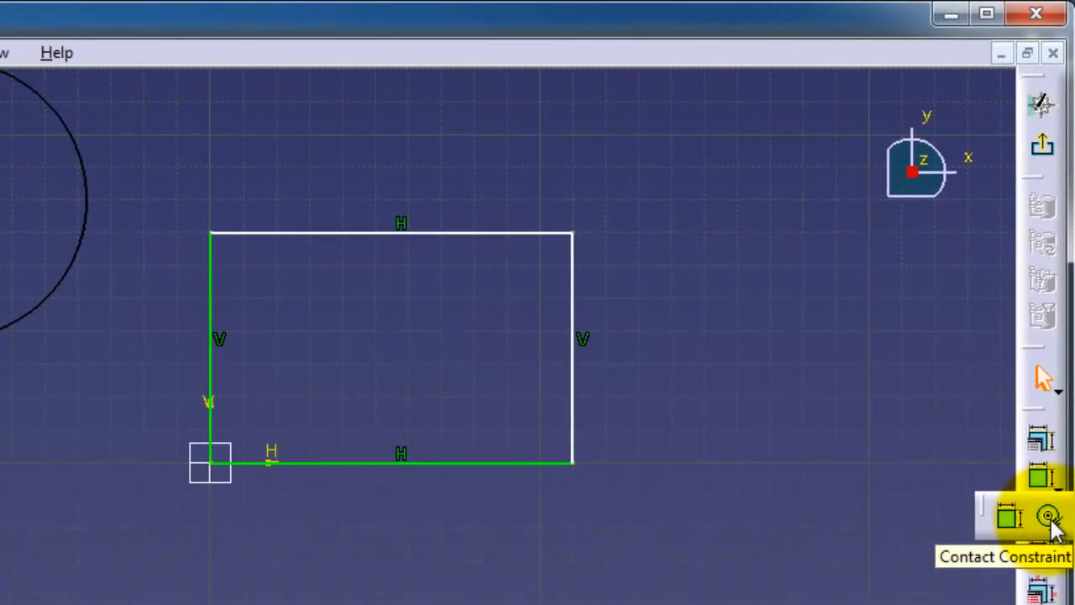
{"action": "left_click", "coordinate": [1048, 516]}
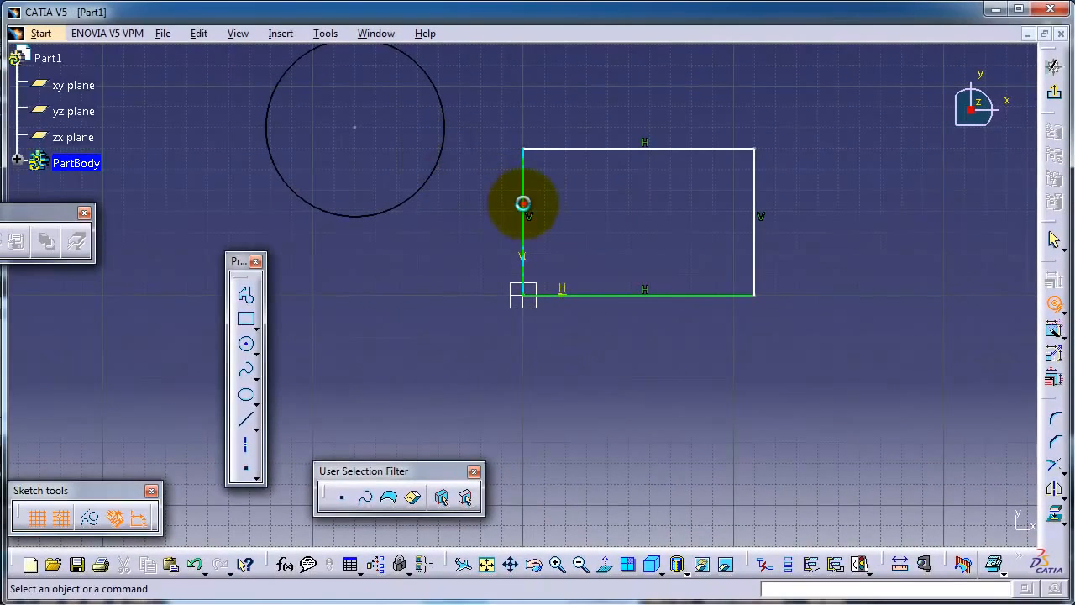
{"action": "left_click", "coordinate": [522, 203]}
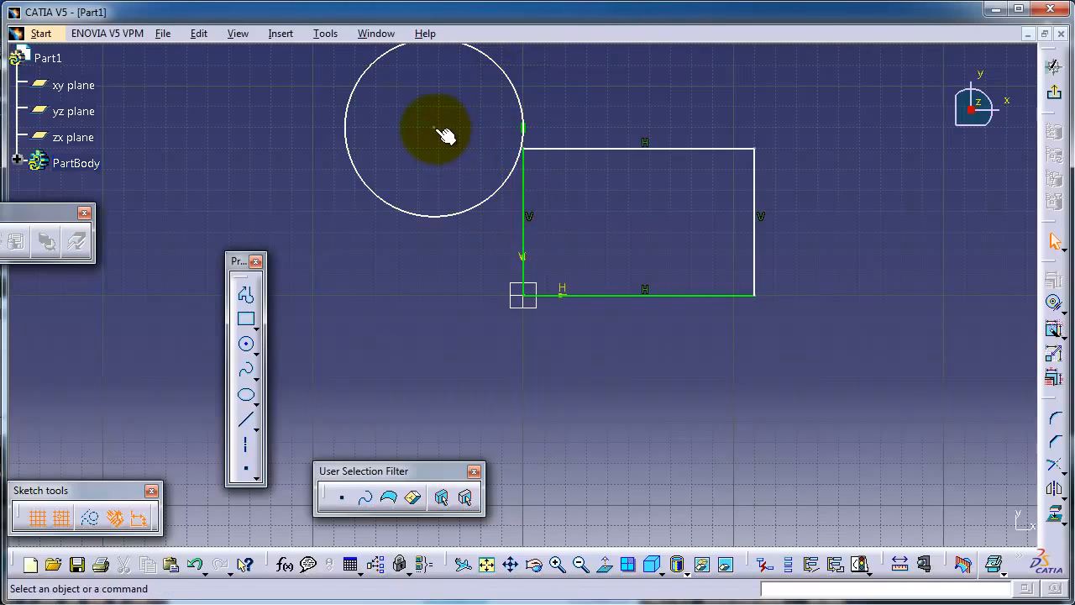
{"action": "left_click_drag", "start_coordinate": [434, 132], "coordinate": [397, 231]}
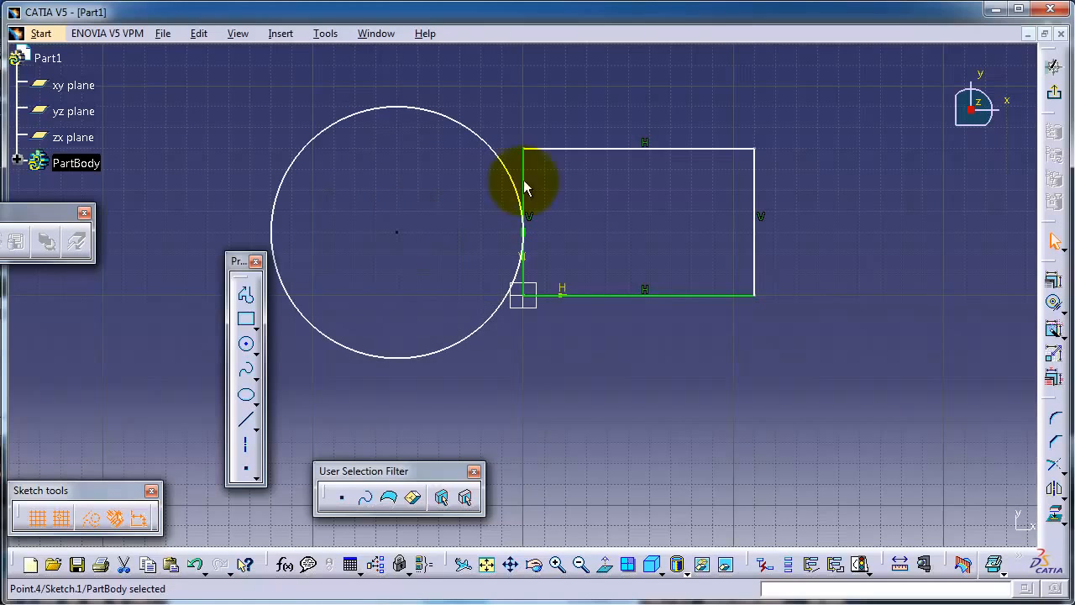
Draw a slanted line running down and to the right, beyond the rectangle's right edge
{"action": "mouse_move", "coordinate": [612, 370]}
{"action": "middle_mouse_down"}
{"action": "mouse_move", "coordinate": [622, 356]}
{"action": "mouse_move", "coordinate": [526, 333]}
{"action": "mouse_move", "coordinate": [487, 341]}
{"action": "mouse_move", "coordinate": [540, 290]}
{"action": "middle_mouse_up"}
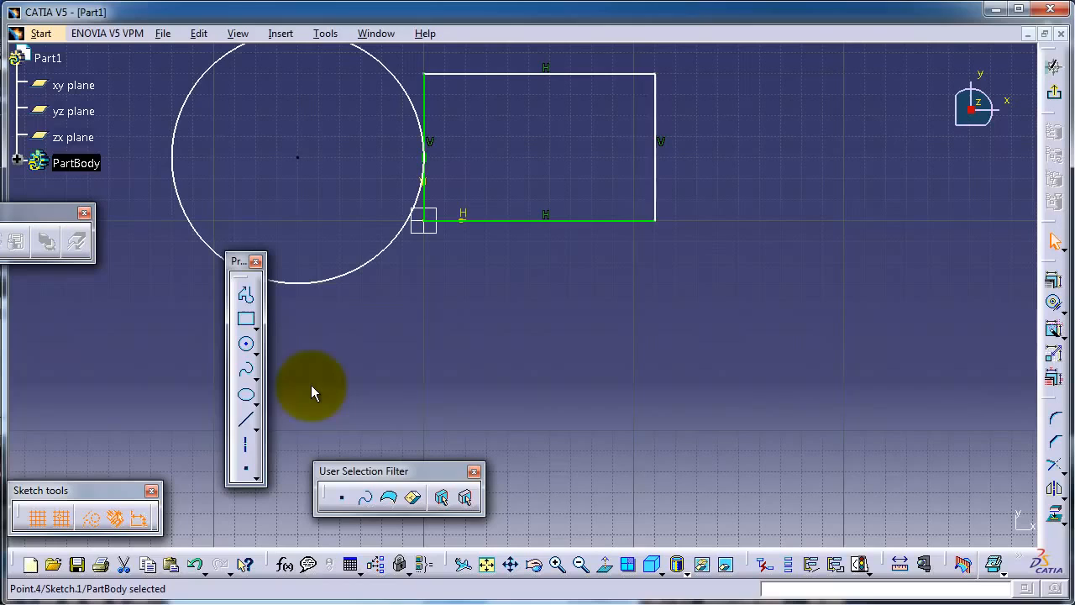
{"action": "left_click", "coordinate": [245, 419]}
{"action": "left_click", "coordinate": [752, 202]}
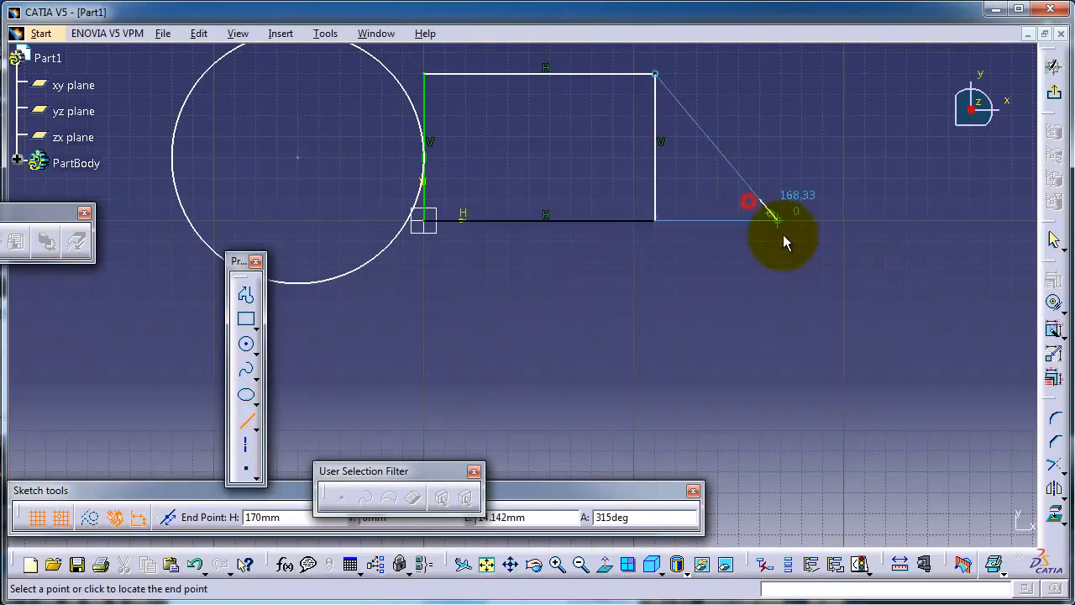
{"action": "left_click", "coordinate": [842, 408]}
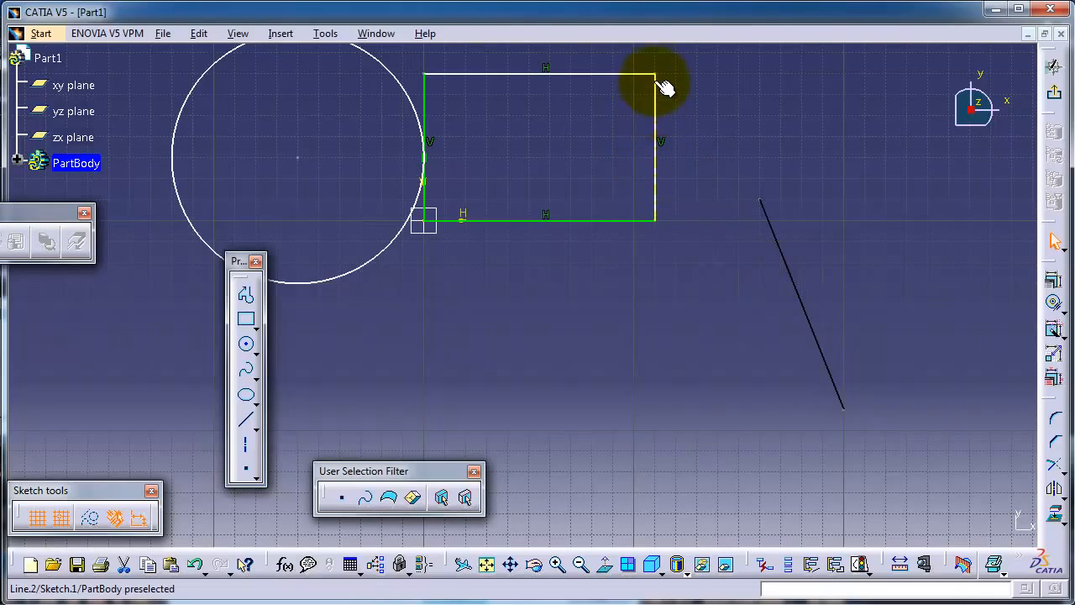
Apply a contact constraint between the slanted line and the rectangle's right edge, and shift the line down and to the right
{"action": "left_click", "coordinate": [1056, 308]}
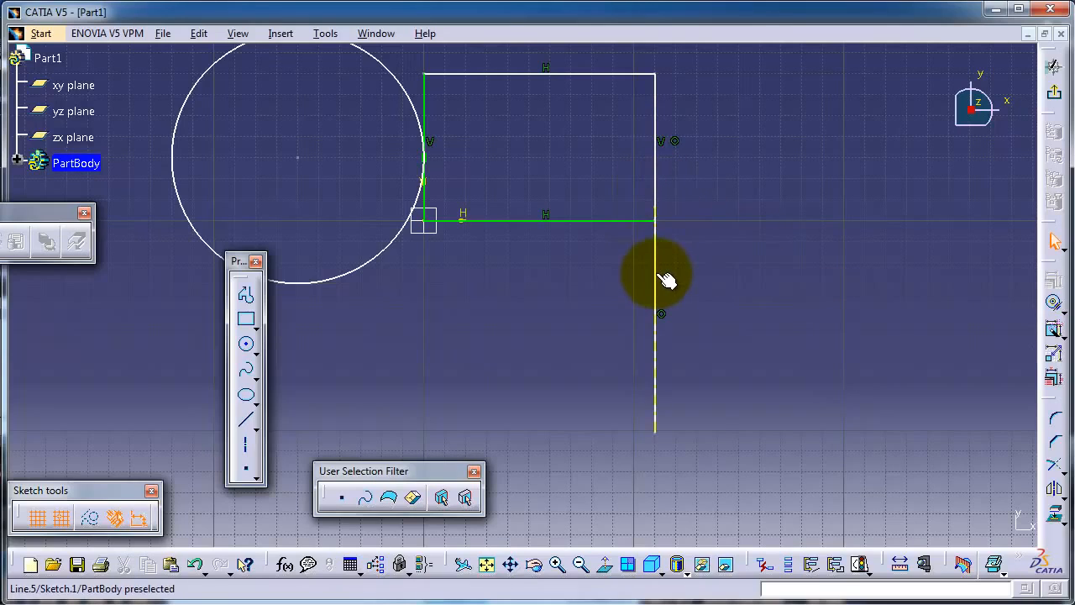
{"action": "left_click_drag", "start_coordinate": [666, 280], "coordinate": [703, 323]}
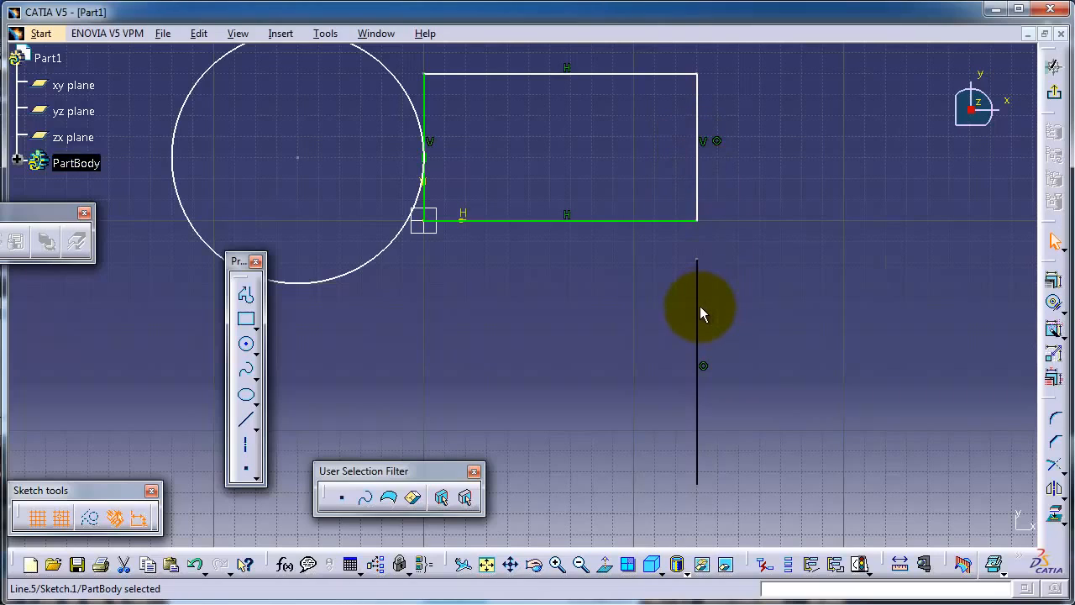
{"action": "mouse_move", "coordinate": [701, 308]}
{"action": "left_mouse_down"}
{"action": "mouse_move", "coordinate": [703, 168]}
{"action": "mouse_move", "coordinate": [703, 315]}
{"action": "left_mouse_up"}
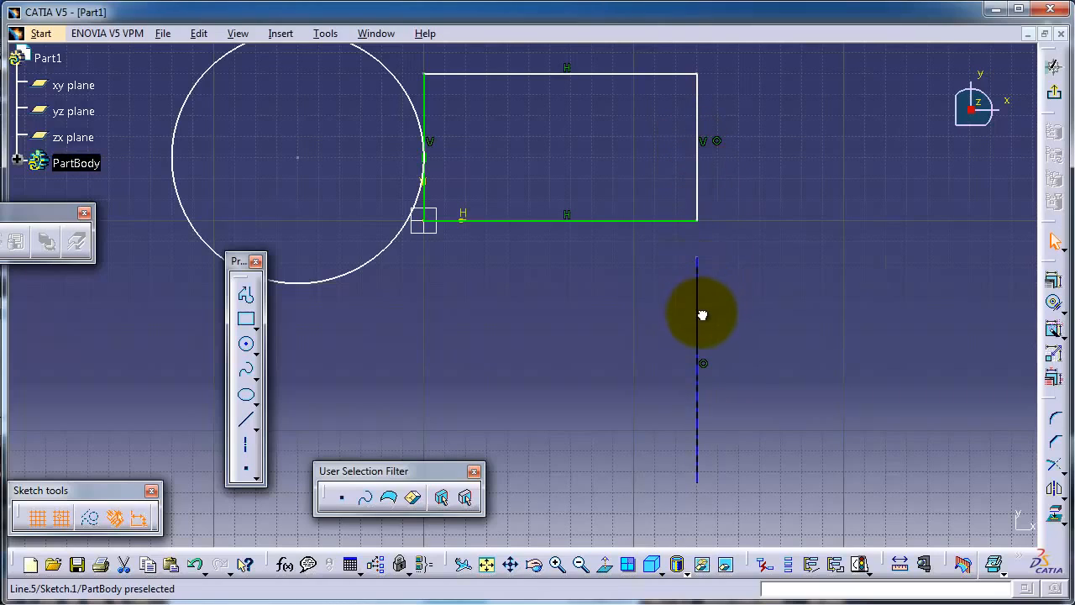
Draw a smaller second circle below the first circle, clear of the rest of the geometry
{"action": "mouse_move", "coordinate": [570, 365]}
{"action": "middle_mouse_down"}
{"action": "mouse_move", "coordinate": [706, 310]}
{"action": "mouse_move", "coordinate": [715, 243]}
{"action": "mouse_move", "coordinate": [696, 243]}
{"action": "middle_mouse_up"}
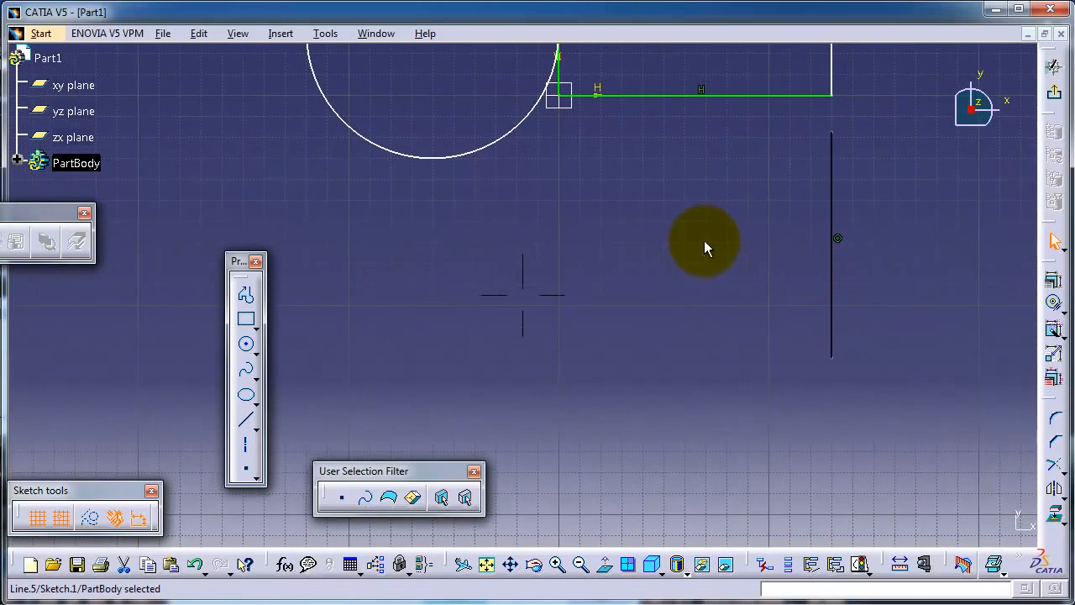
{"action": "left_click", "coordinate": [246, 343]}
{"action": "left_click", "coordinate": [316, 306]}
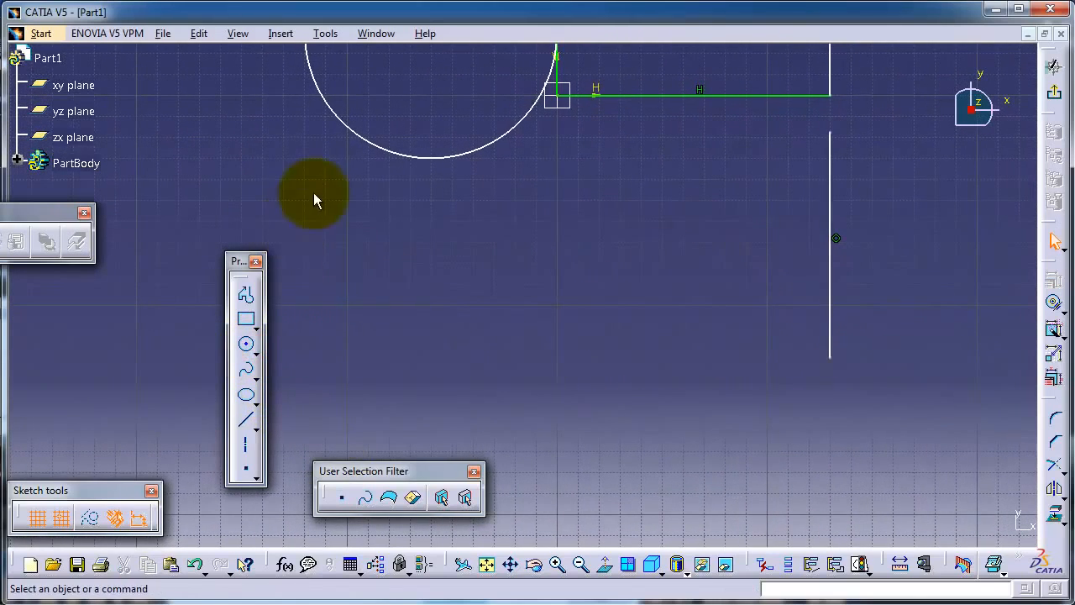
{"action": "left_click", "coordinate": [246, 344]}
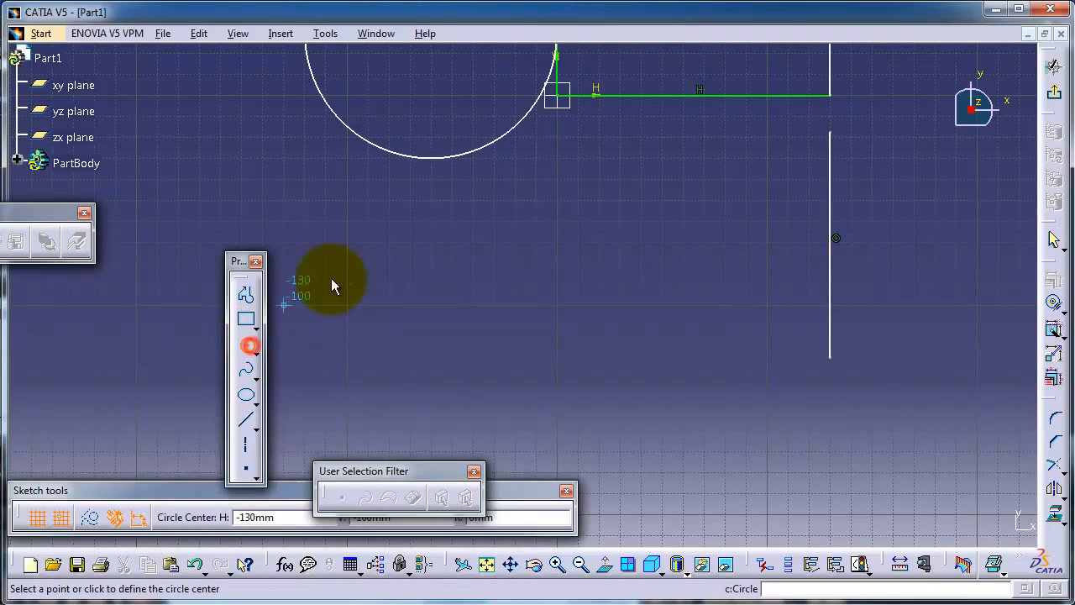
{"action": "left_click", "coordinate": [388, 264]}
{"action": "left_click", "coordinate": [458, 244]}
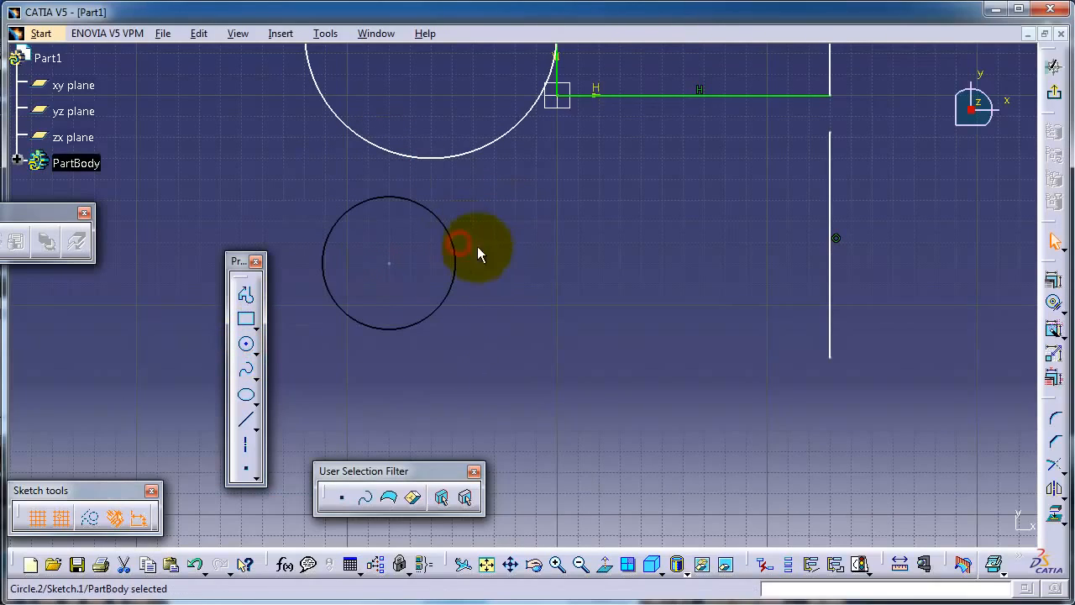
Apply a contact constraint between the small circle and the large circle, and reposition the large circle upward beside the rectangle
{"action": "left_click", "coordinate": [1053, 298]}
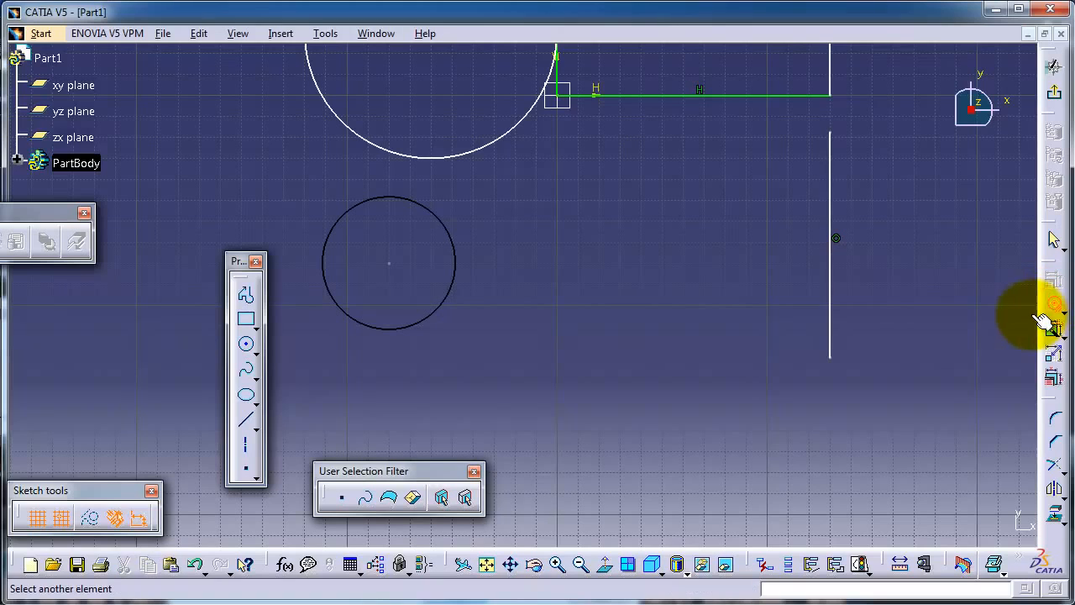
{"action": "left_click", "coordinate": [483, 152]}
{"action": "mouse_move", "coordinate": [624, 196]}
{"action": "middle_mouse_down"}
{"action": "mouse_move", "coordinate": [656, 194]}
{"action": "mouse_move", "coordinate": [681, 295]}
{"action": "mouse_move", "coordinate": [716, 229]}
{"action": "middle_mouse_up"}
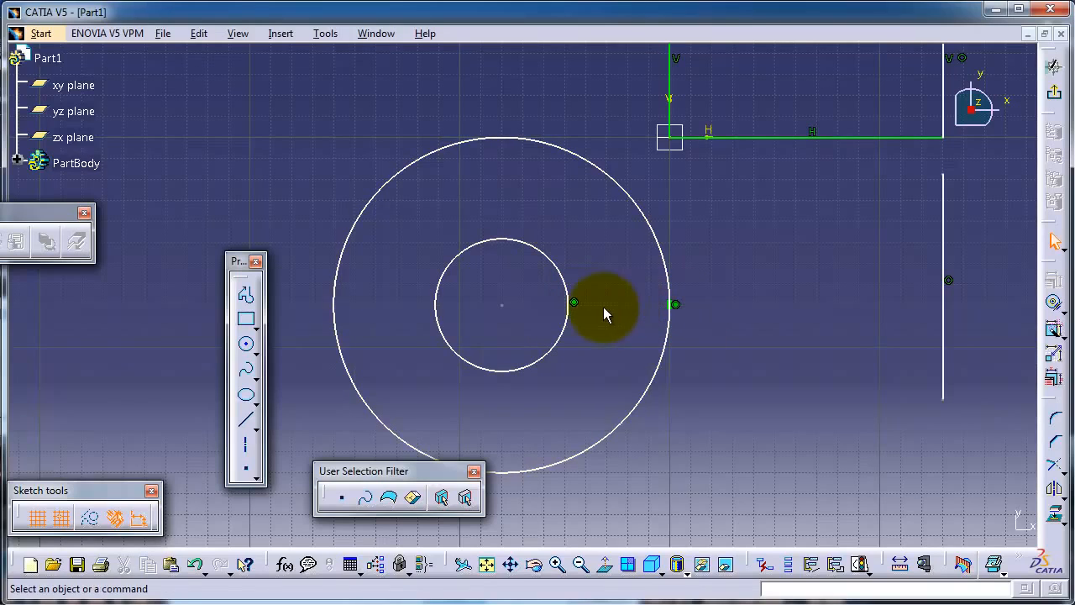
{"action": "mouse_move", "coordinate": [651, 220]}
{"action": "left_mouse_down"}
{"action": "mouse_move", "coordinate": [641, 137]}
{"action": "mouse_move", "coordinate": [653, 53]}
{"action": "left_mouse_up"}
{"action": "middle_click_drag", "start_coordinate": [711, 240], "coordinate": [703, 344]}
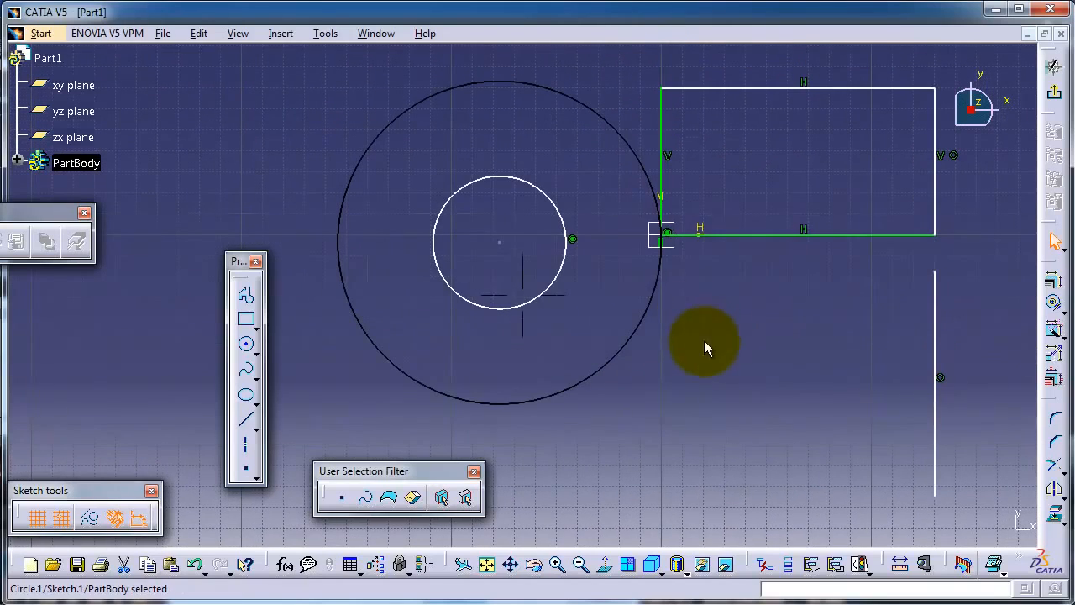
Move the large circle with its inner circle upward along the rectangle's left edge
{"action": "left_click_drag", "start_coordinate": [649, 166], "coordinate": [638, 90]}
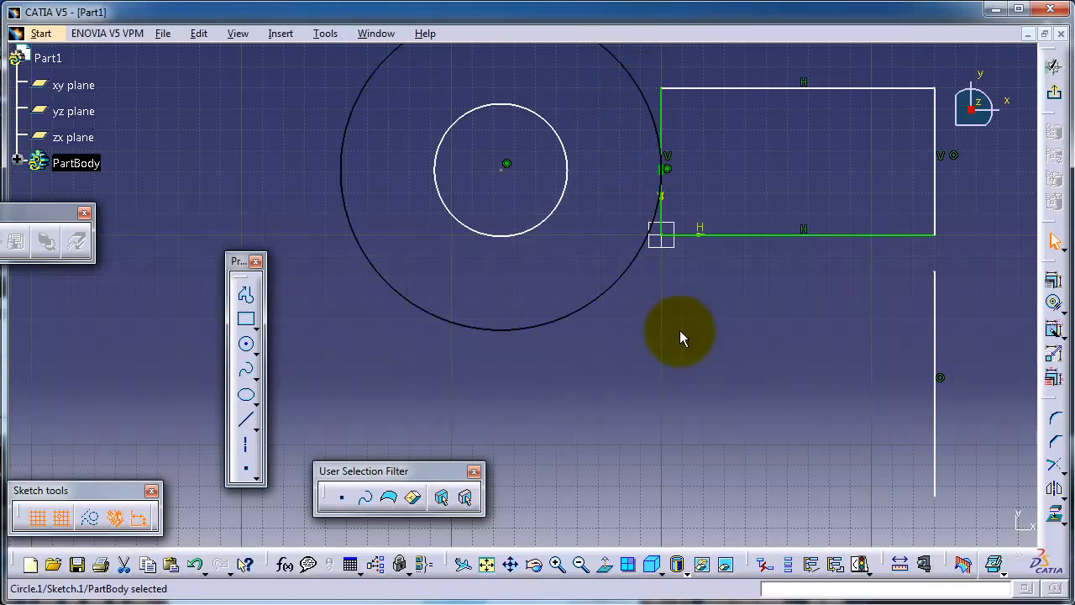
{"action": "middle_click_drag", "start_coordinate": [725, 424], "coordinate": [745, 362]}
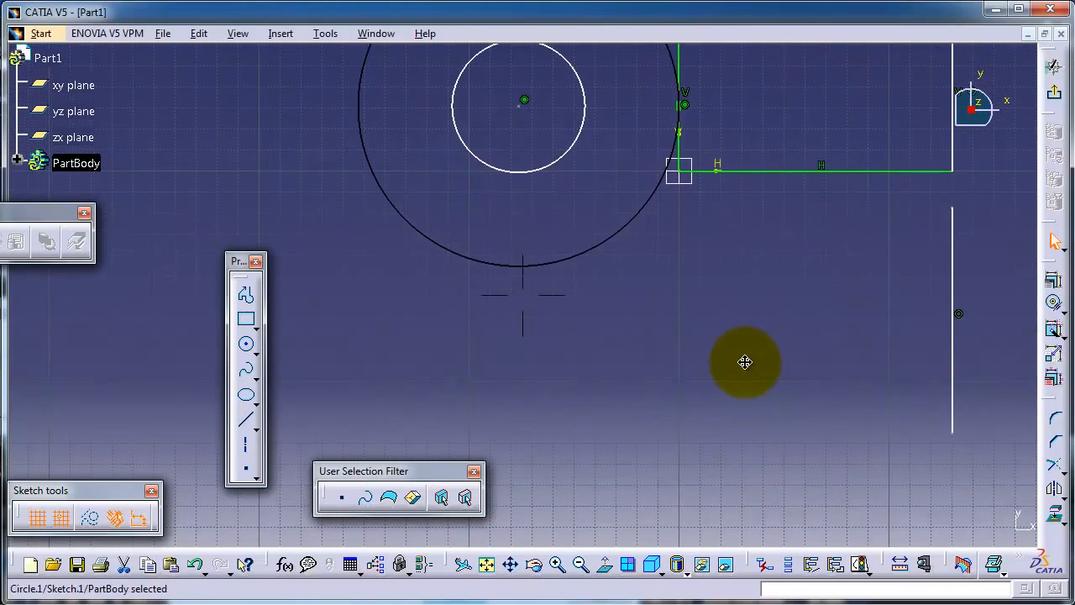
{"action": "mouse_move", "coordinate": [655, 310]}
{"action": "middle_mouse_down"}
{"action": "mouse_move", "coordinate": [566, 266]}
{"action": "mouse_move", "coordinate": [562, 209]}
{"action": "mouse_move", "coordinate": [622, 307]}
{"action": "mouse_move", "coordinate": [636, 405]}
{"action": "mouse_move", "coordinate": [574, 386]}
{"action": "mouse_move", "coordinate": [565, 402]}
{"action": "middle_mouse_up"}
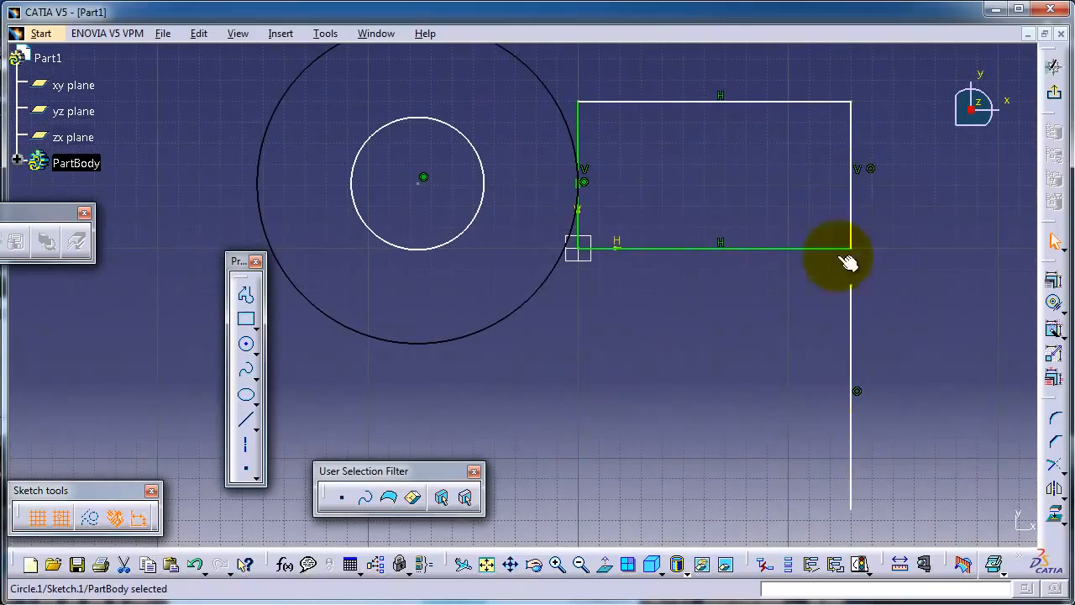
Delete the coincidence constraint between the separate line and the rectangle's right edge, and move the line away to the right
{"action": "left_click_drag", "start_coordinate": [854, 336], "coordinate": [860, 406]}
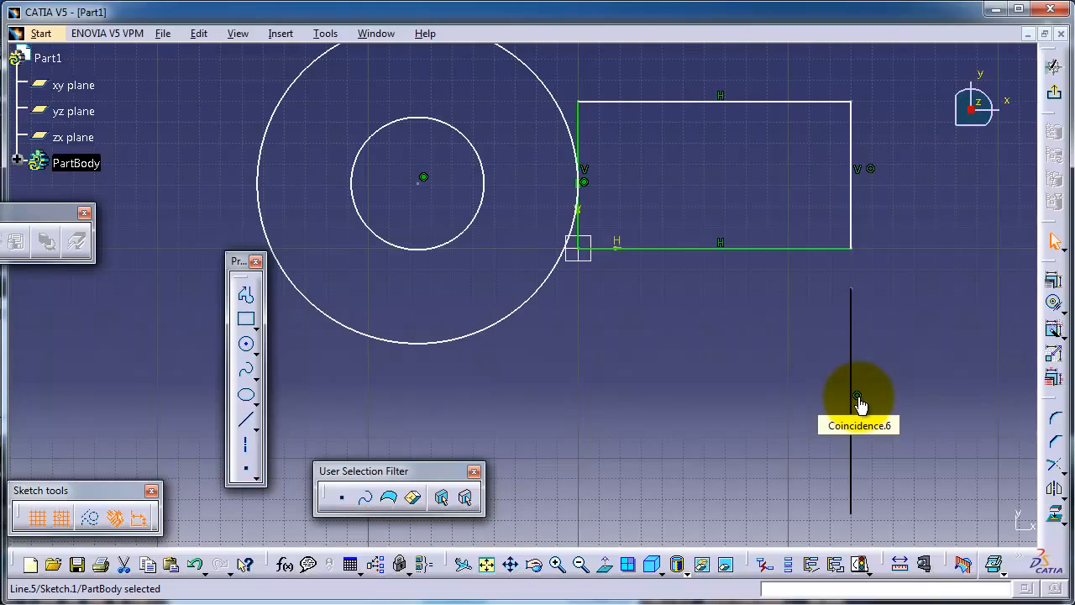
{"action": "left_click", "coordinate": [858, 398]}
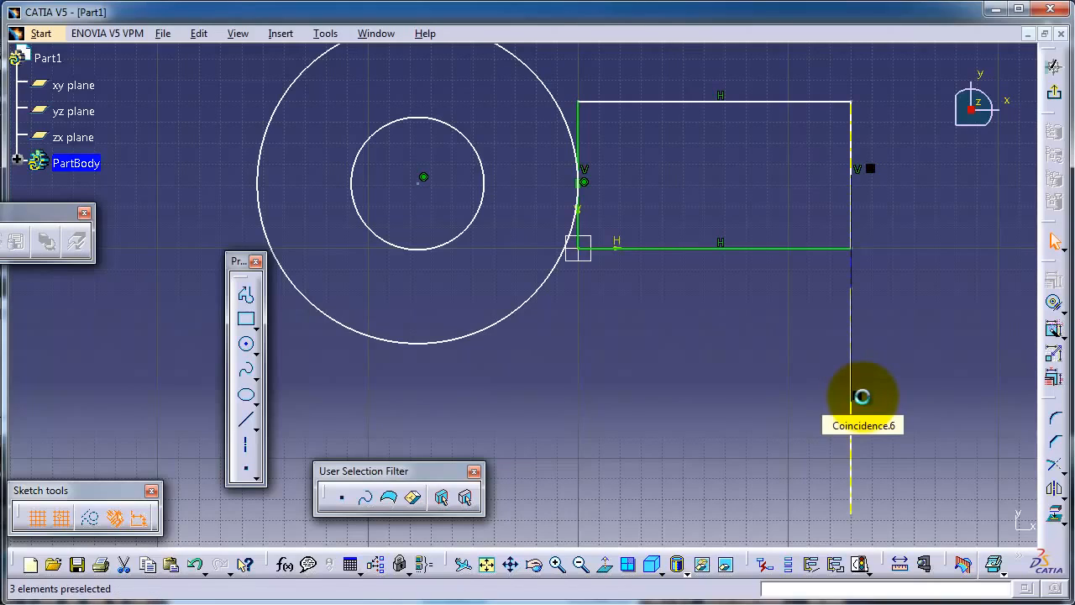
{"action": "key", "text": "Delete"}
{"action": "mouse_move", "coordinate": [859, 399]}
{"action": "left_mouse_down"}
{"action": "mouse_move", "coordinate": [887, 385]}
{"action": "mouse_move", "coordinate": [896, 322]}
{"action": "mouse_move", "coordinate": [912, 307]}
{"action": "mouse_move", "coordinate": [873, 419]}
{"action": "mouse_move", "coordinate": [899, 353]}
{"action": "left_mouse_up"}
Start a profile below the circles with a horizontal line, a tangent arc curving upward and a smaller tangent arc looping back down
{"action": "mouse_move", "coordinate": [752, 425]}
{"action": "middle_mouse_down"}
{"action": "mouse_move", "coordinate": [747, 389]}
{"action": "mouse_move", "coordinate": [774, 266]}
{"action": "mouse_move", "coordinate": [713, 207]}
{"action": "mouse_move", "coordinate": [759, 207]}
{"action": "middle_mouse_up"}
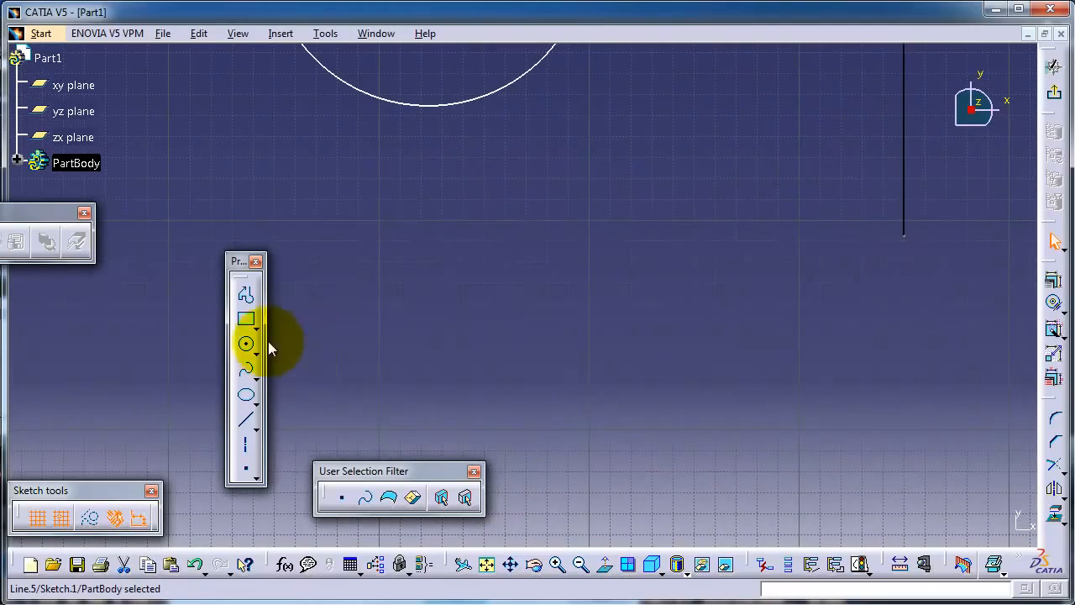
{"action": "left_click", "coordinate": [245, 294]}
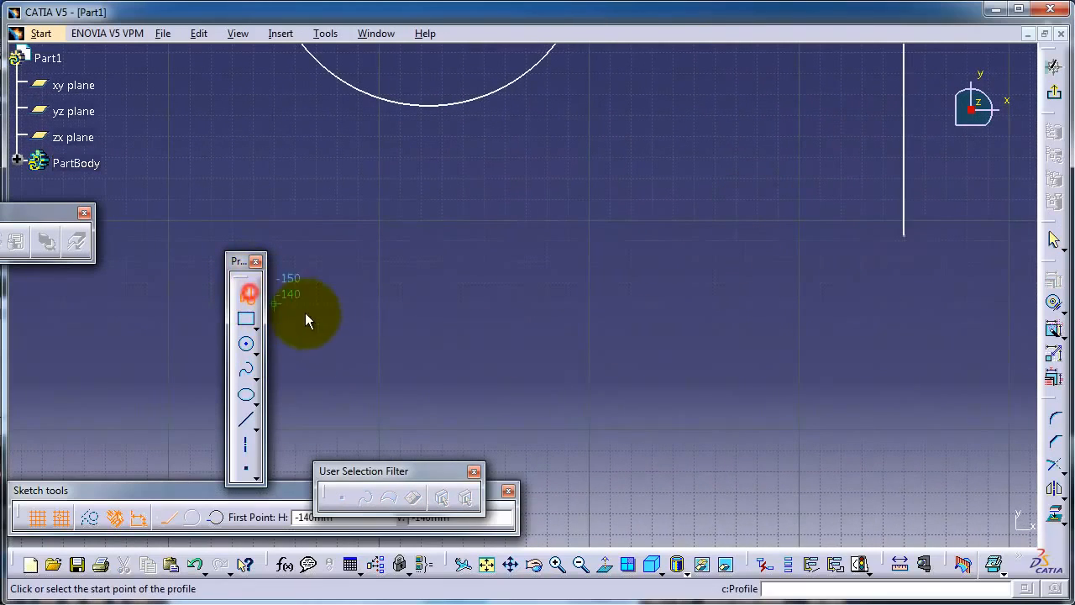
{"action": "left_click", "coordinate": [384, 289]}
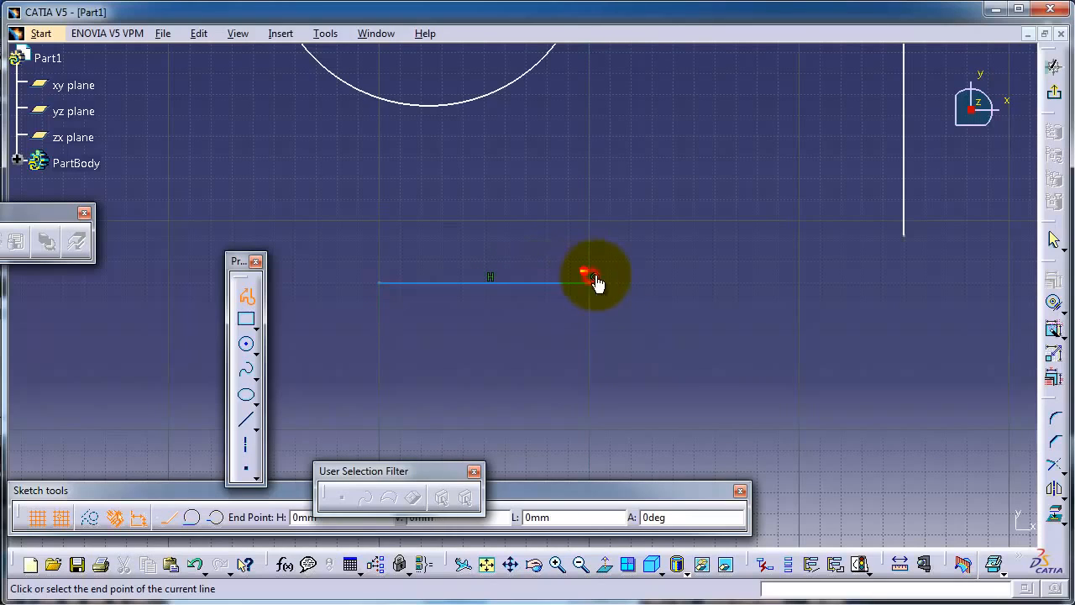
{"action": "left_click", "coordinate": [592, 278]}
{"action": "middle_click_drag", "start_coordinate": [592, 285], "coordinate": [632, 298]}
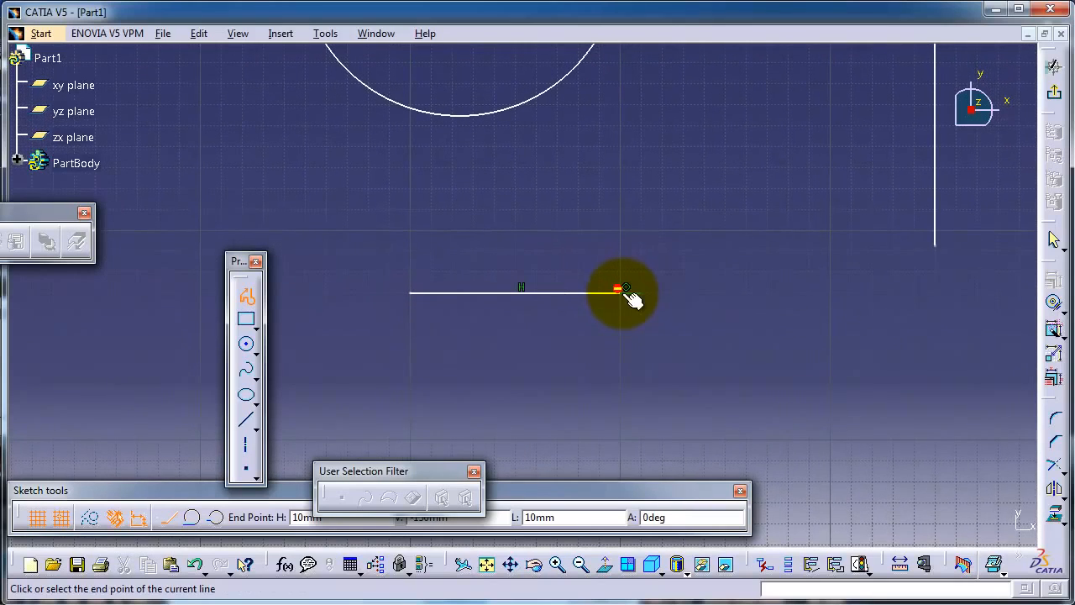
{"action": "mouse_move", "coordinate": [626, 291]}
{"action": "left_mouse_down"}
{"action": "mouse_move", "coordinate": [714, 355]}
{"action": "mouse_move", "coordinate": [714, 377]}
{"action": "left_mouse_up"}
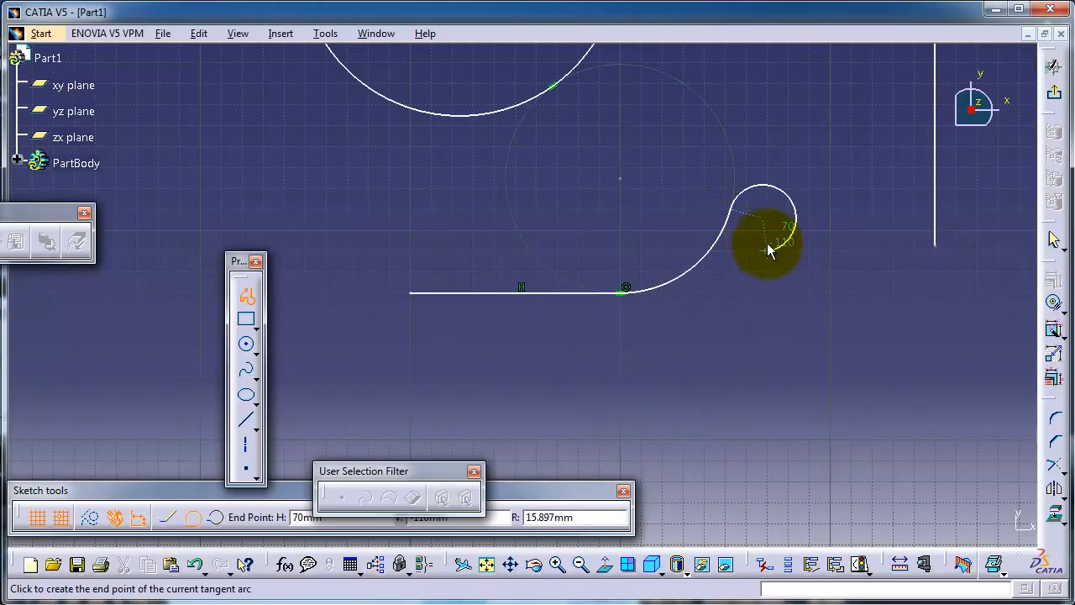
{"action": "left_click", "coordinate": [784, 273]}
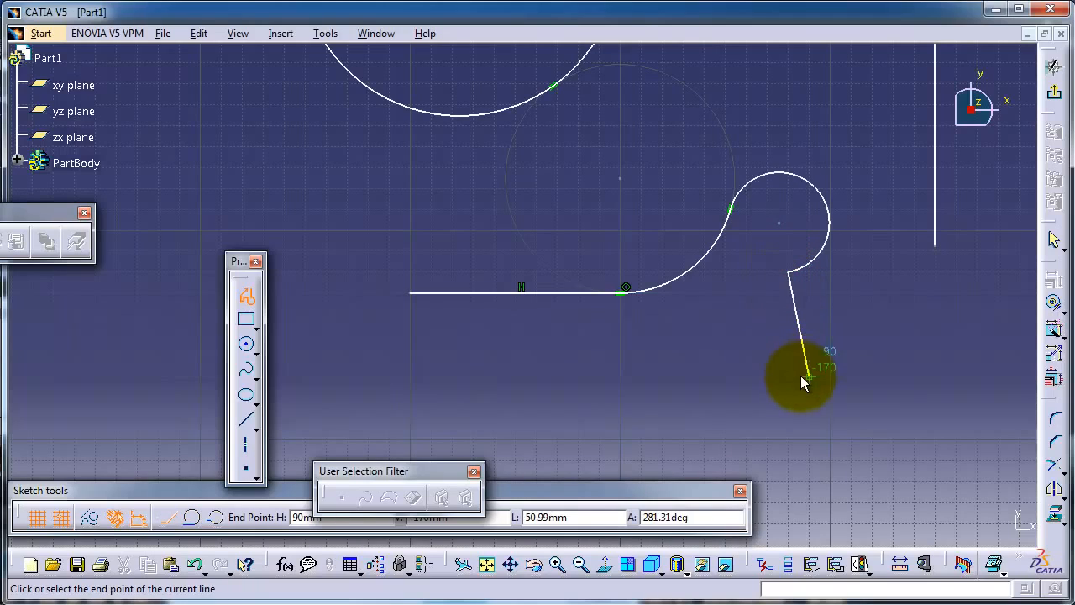
Close the profile with a vertical line down, a horizontal base line and a vertical line up to the start point
{"action": "left_click", "coordinate": [783, 387]}
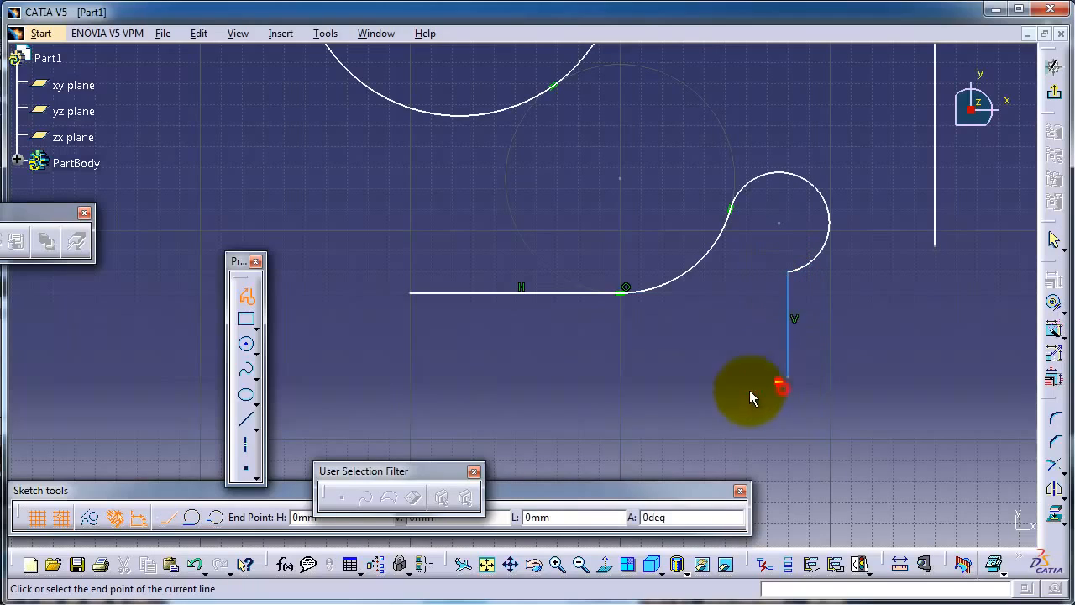
{"action": "left_click", "coordinate": [406, 377]}
{"action": "left_click", "coordinate": [409, 293]}
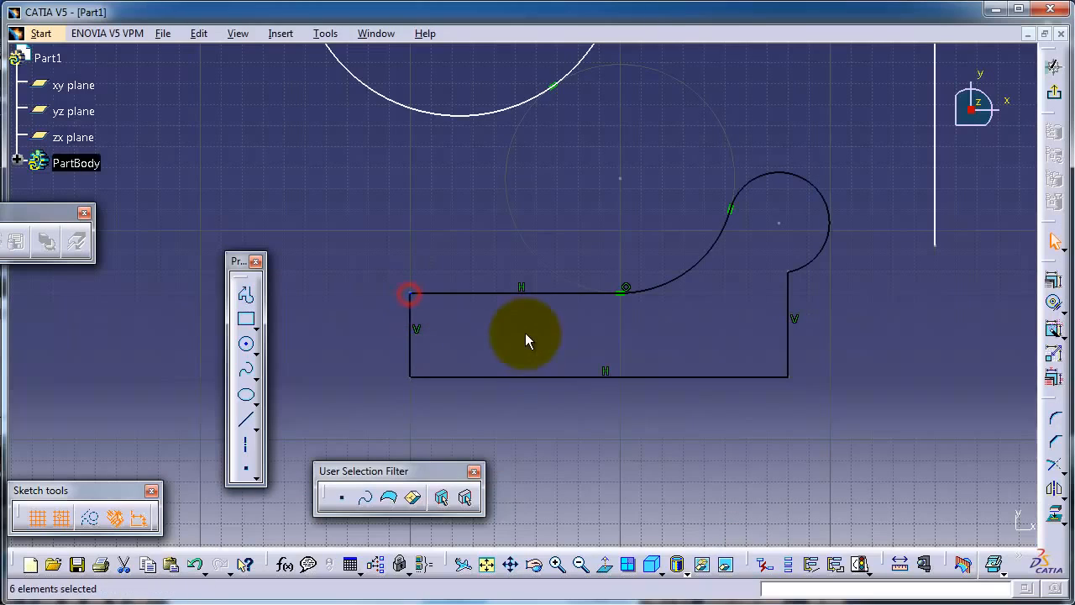
Apply a contact constraint between the profile's small arc and its right vertical line
{"action": "middle_click_drag", "start_coordinate": [818, 303], "coordinate": [760, 348]}
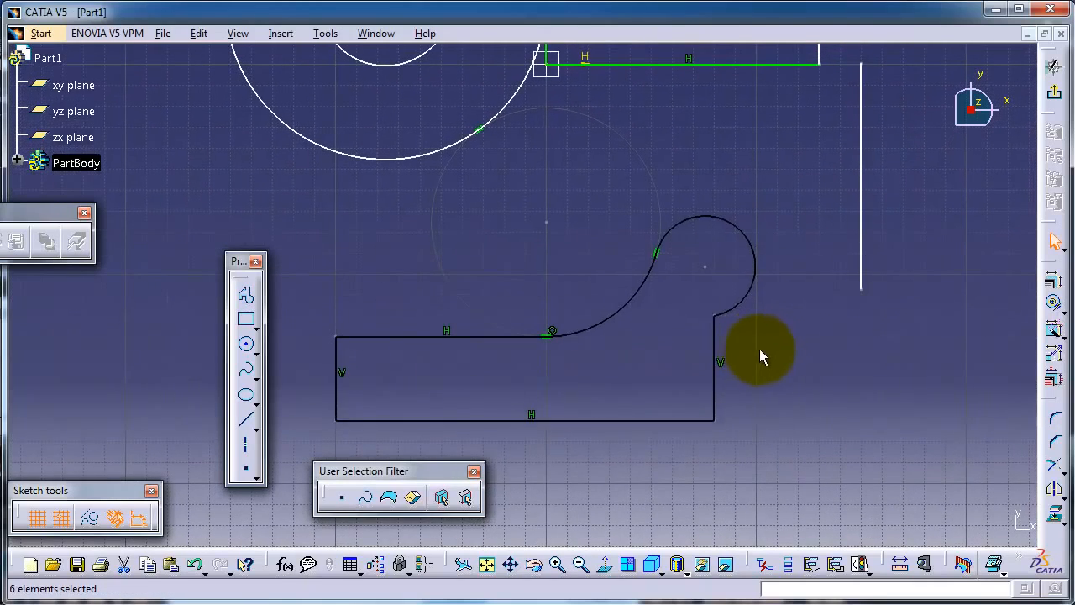
{"action": "left_click", "coordinate": [761, 346]}
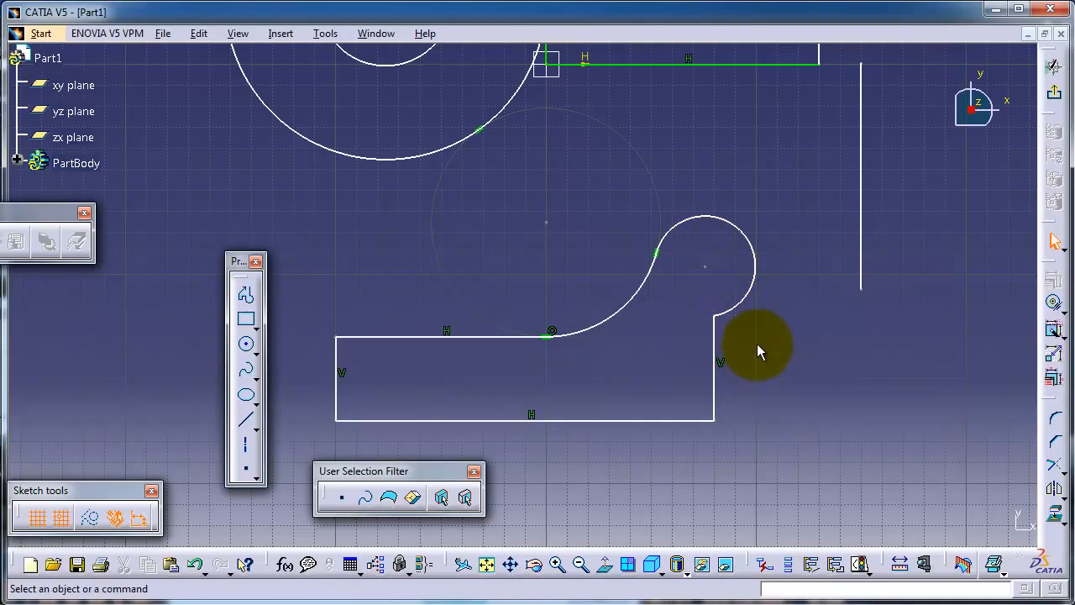
{"action": "left_click", "coordinate": [1056, 306]}
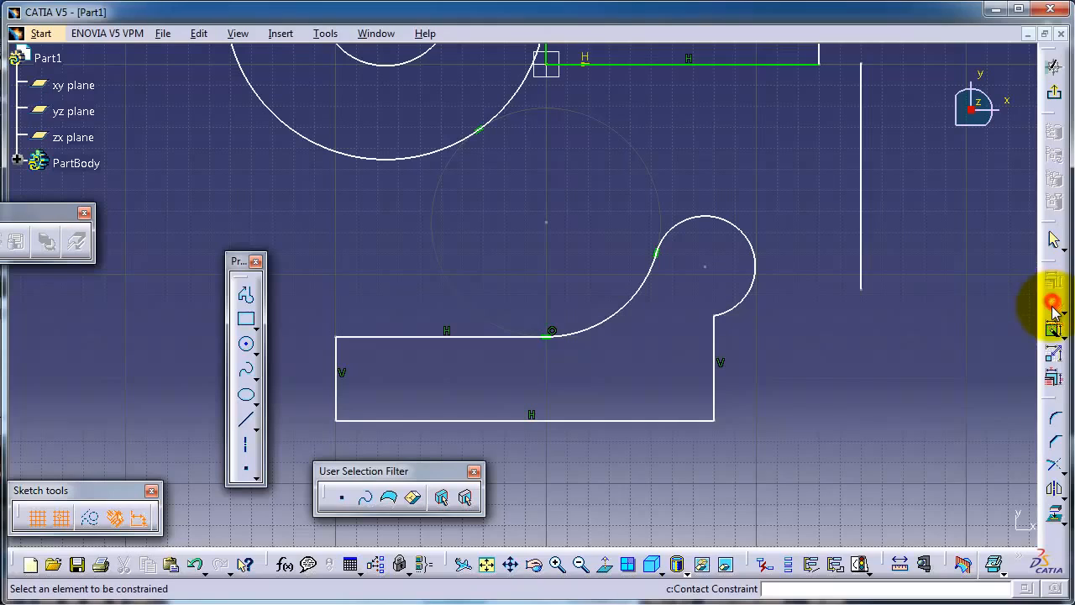
{"action": "left_click", "coordinate": [749, 294]}
{"action": "left_click", "coordinate": [714, 334]}
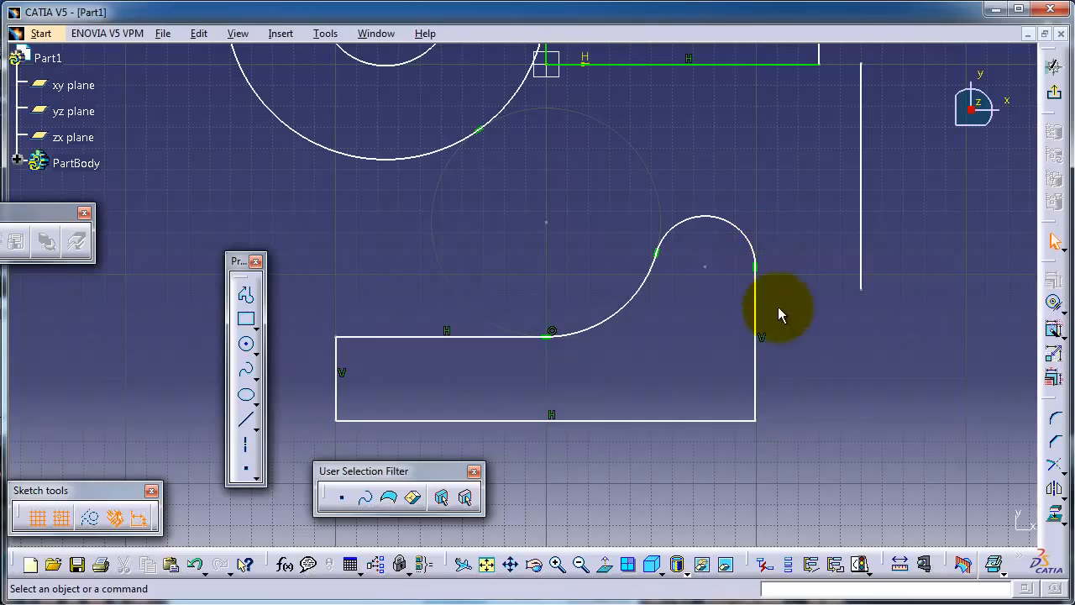
Exit the Sketcher and close the floating toolbar covering the specification tree
{"action": "mouse_move", "coordinate": [745, 337]}
{"action": "middle_mouse_down"}
{"action": "mouse_move", "coordinate": [785, 329]}
{"action": "mouse_move", "coordinate": [833, 247]}
{"action": "mouse_move", "coordinate": [737, 255]}
{"action": "mouse_move", "coordinate": [752, 311]}
{"action": "middle_mouse_up"}
{"action": "scroll", "coordinate": [752, 312], "scroll_direction": "up", "scroll_amount": 1}
{"action": "middle_click_drag", "start_coordinate": [759, 174], "coordinate": [774, 281]}
{"action": "scroll", "coordinate": [758, 207], "scroll_direction": "up", "scroll_amount": 1}
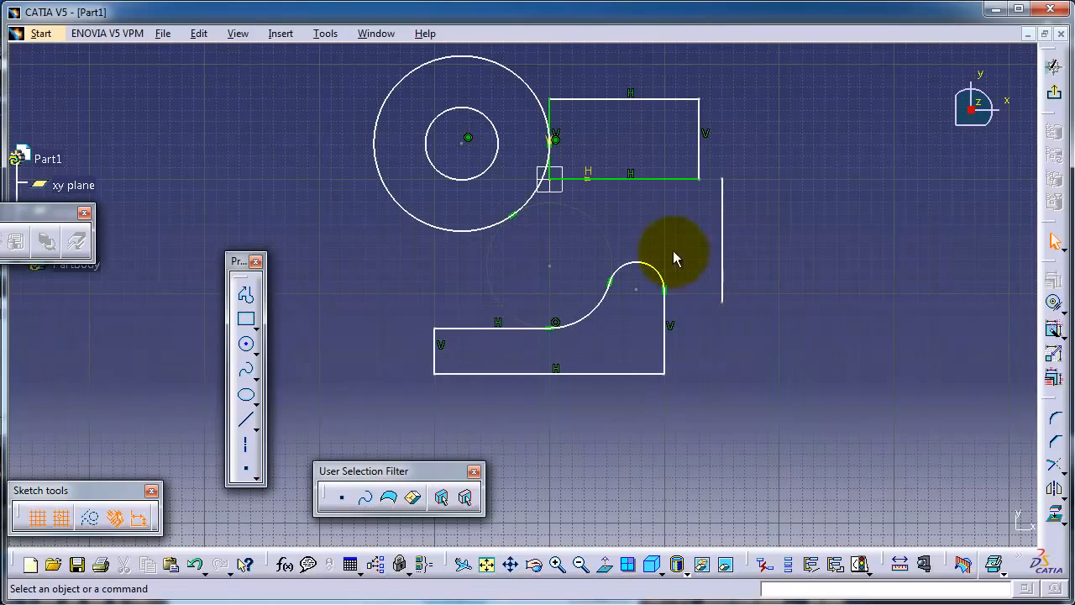
{"action": "middle_click_drag", "start_coordinate": [673, 250], "coordinate": [697, 280]}
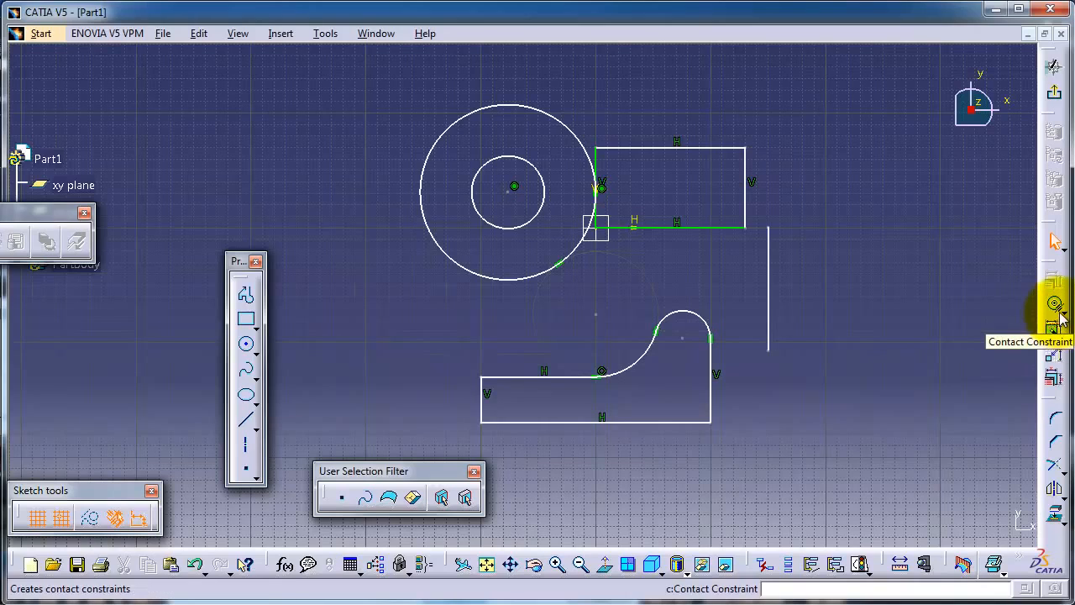
{"action": "left_click", "coordinate": [1055, 69]}
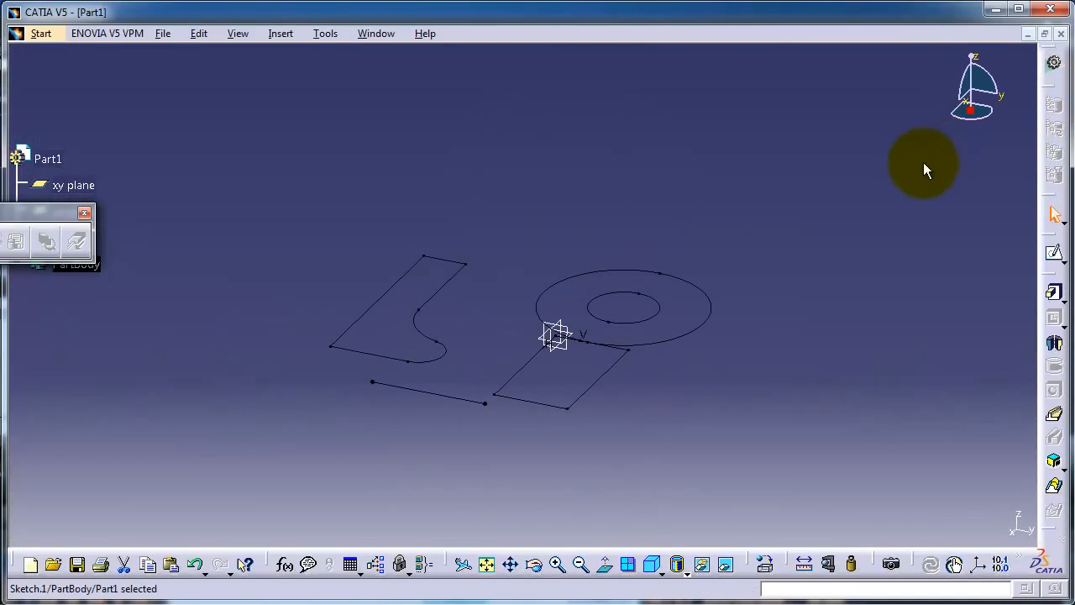
{"action": "left_click", "coordinate": [84, 213]}
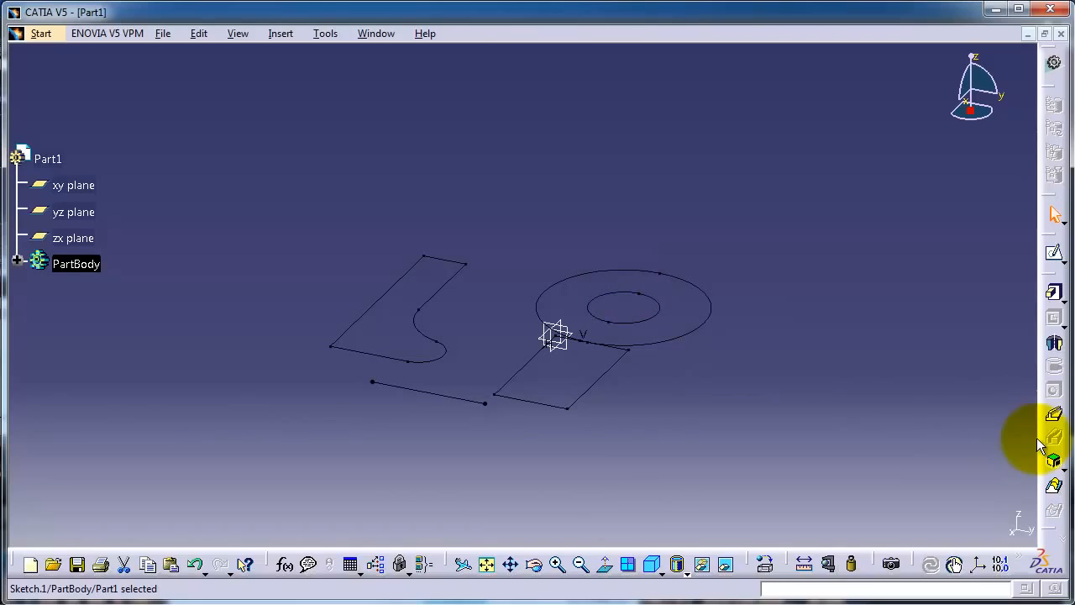